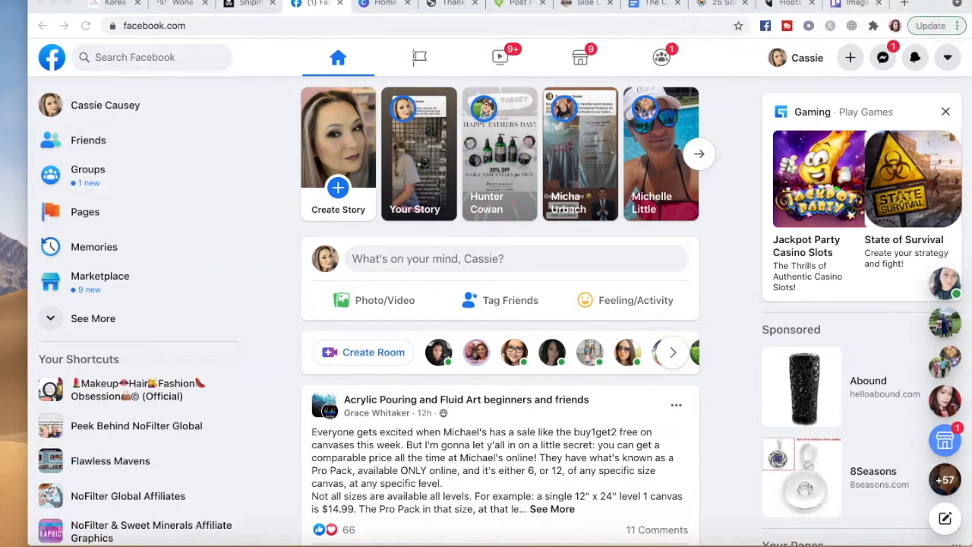
Open the form for creating a new Facebook group from the Groups section.
{"action": "left_click", "coordinate": [721, 453]}
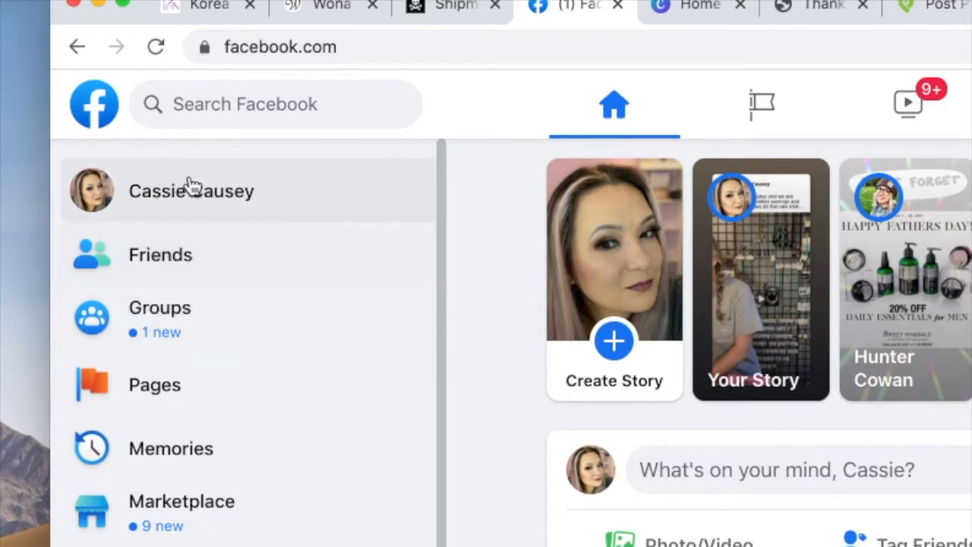
{"action": "left_click", "coordinate": [157, 322]}
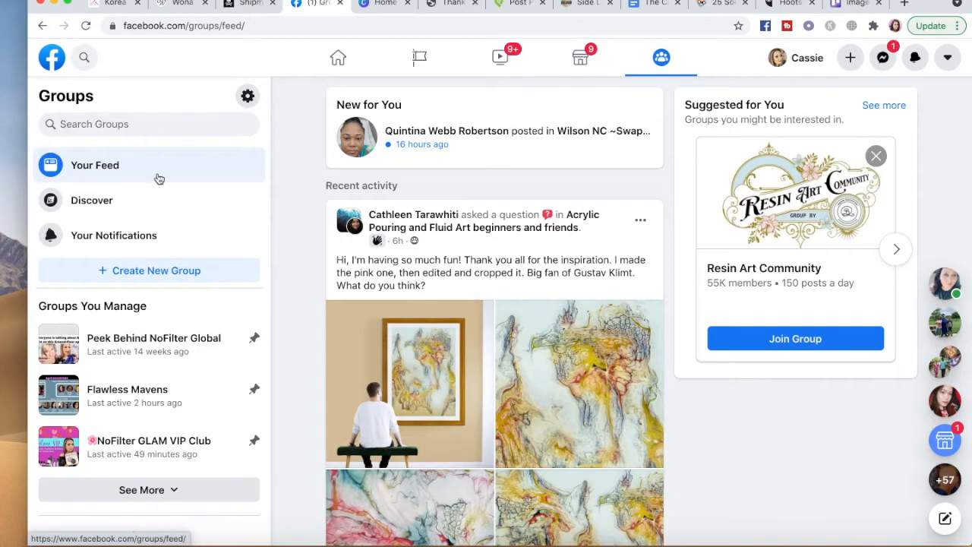
{"action": "scroll", "coordinate": [157, 176], "scroll_direction": "down", "scroll_amount": 1}
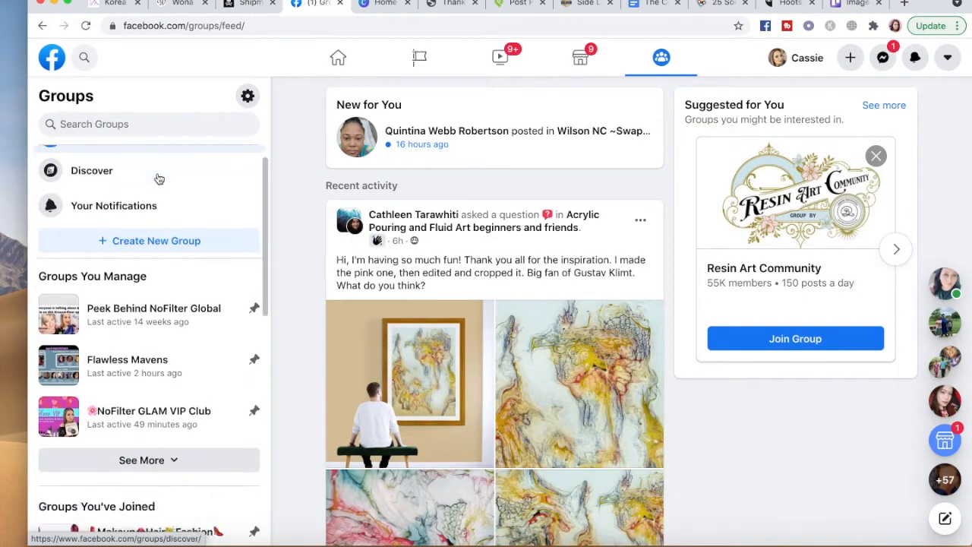
{"action": "left_click", "coordinate": [106, 241]}
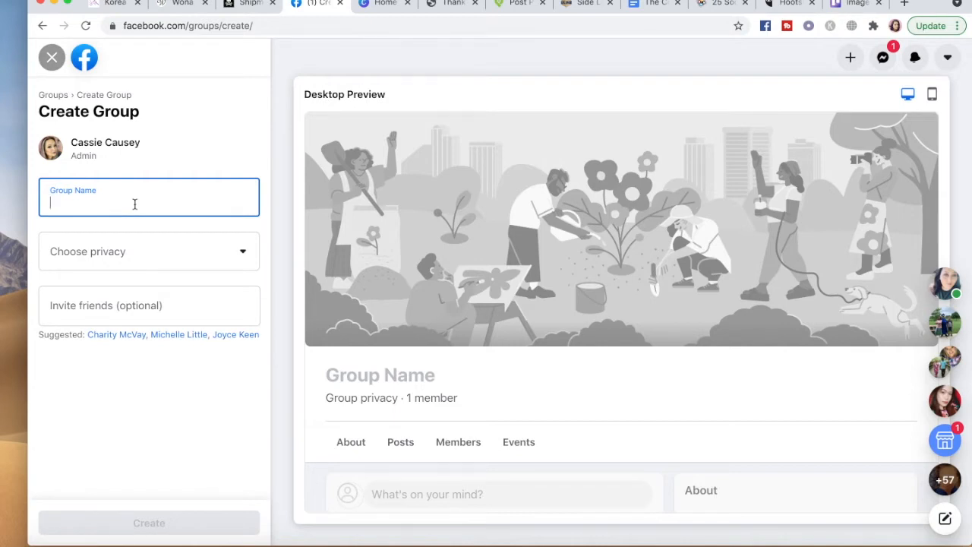
Name the new group with the owner's first name followed by "Training Group" and set its privacy to Public.
{"action": "type", "text": "Cassie's Train"}
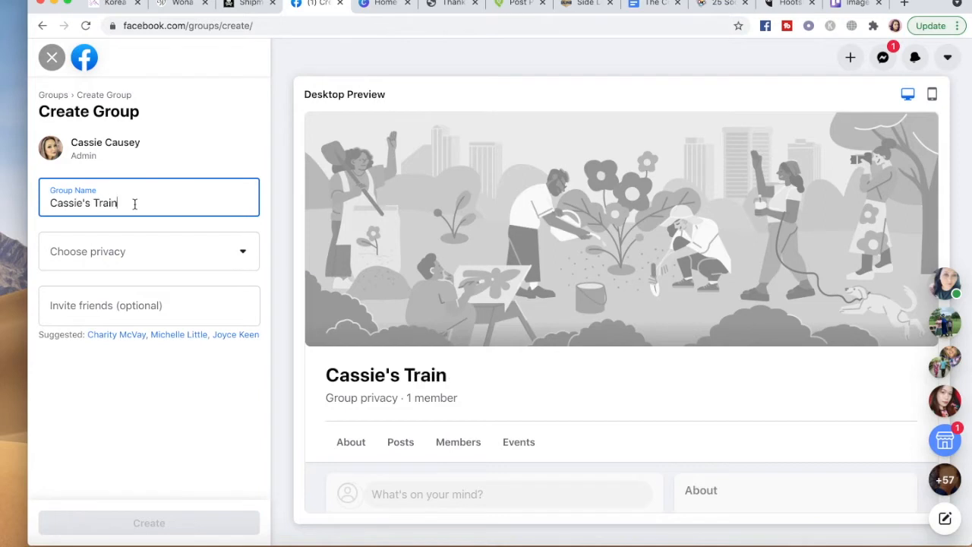
{"action": "type", "text": "ing Group"}
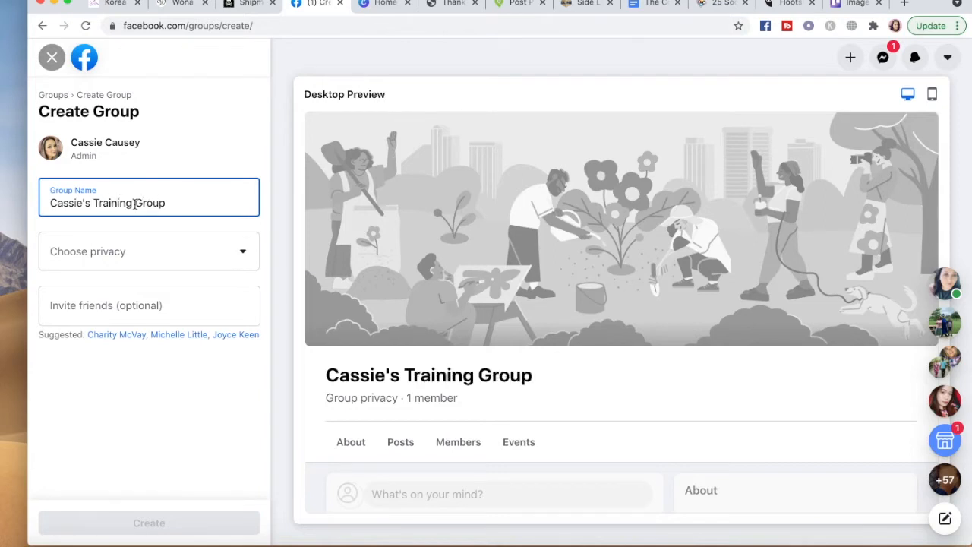
{"action": "left_click", "coordinate": [136, 256]}
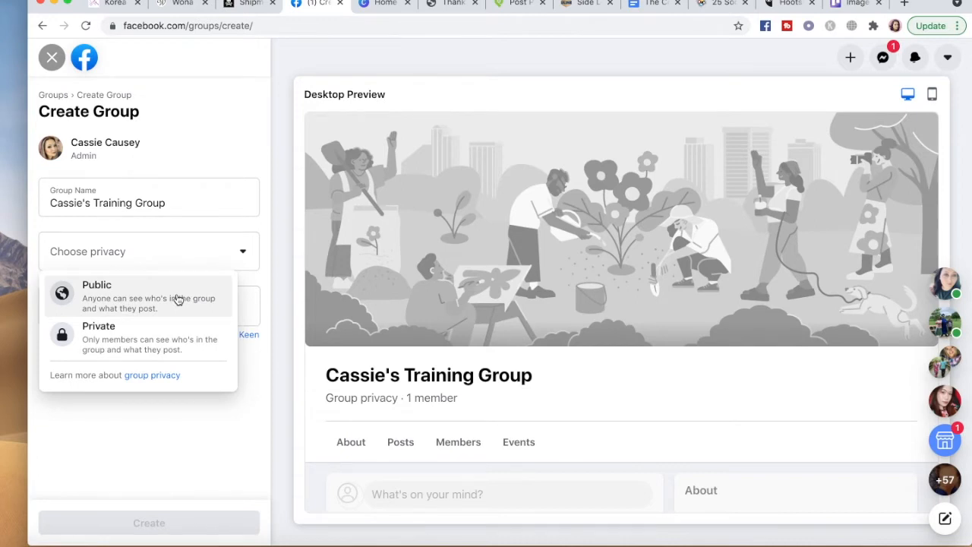
{"action": "left_click", "coordinate": [177, 299]}
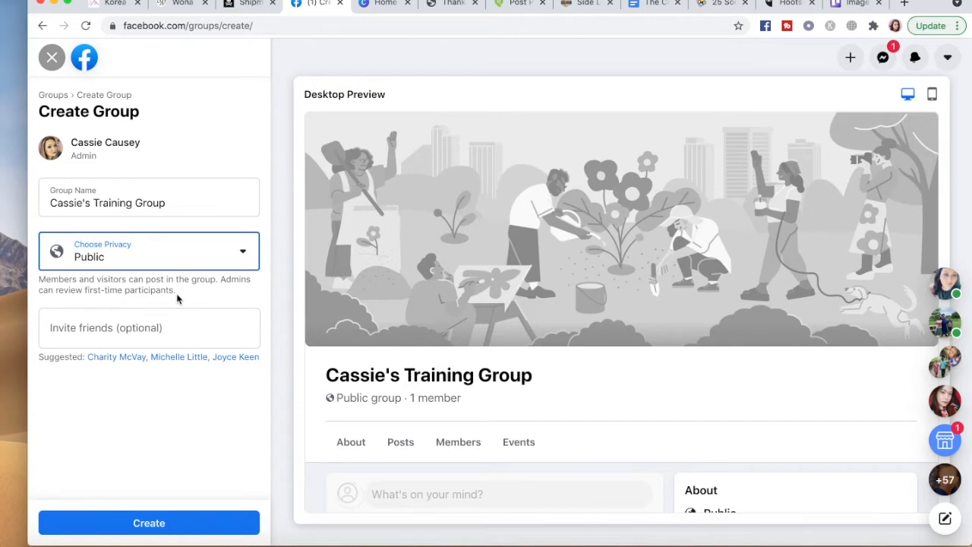
Look through the friend suggestions for invitations and create the group without inviting anyone.
{"action": "left_click", "coordinate": [179, 326]}
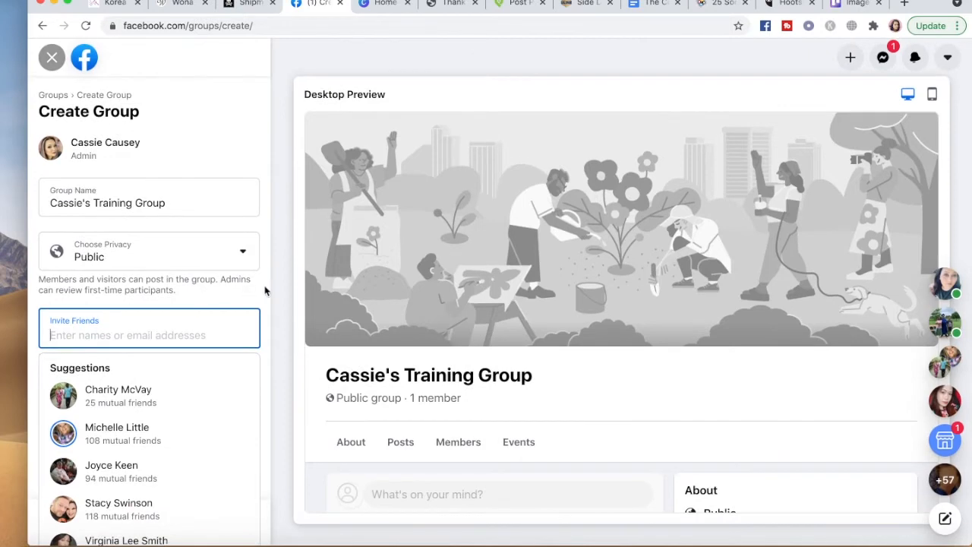
{"action": "scroll", "coordinate": [228, 451], "scroll_direction": "down", "scroll_amount": 3}
{"action": "scroll", "coordinate": [227, 451], "scroll_direction": "down", "scroll_amount": 1}
{"action": "scroll", "coordinate": [228, 452], "scroll_direction": "up", "scroll_amount": 5}
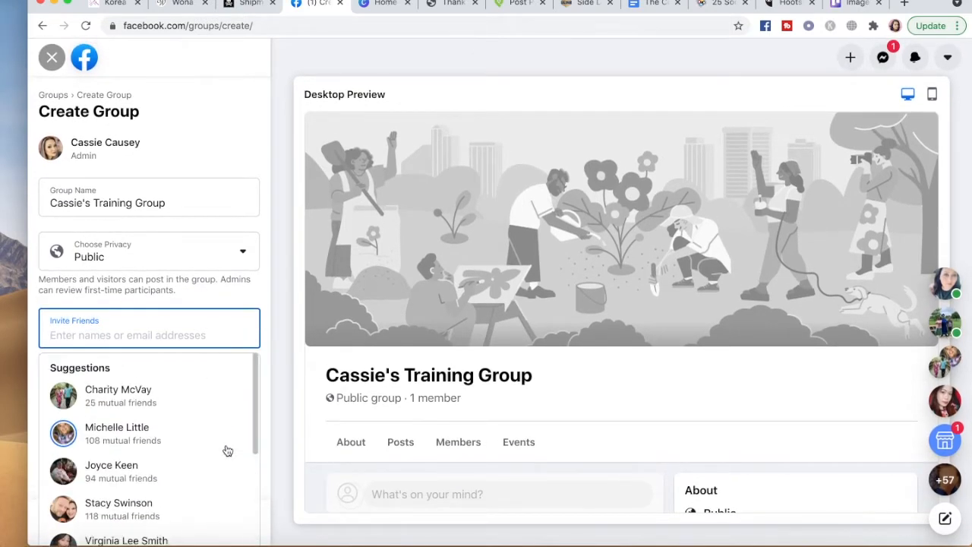
{"action": "left_click", "coordinate": [277, 341]}
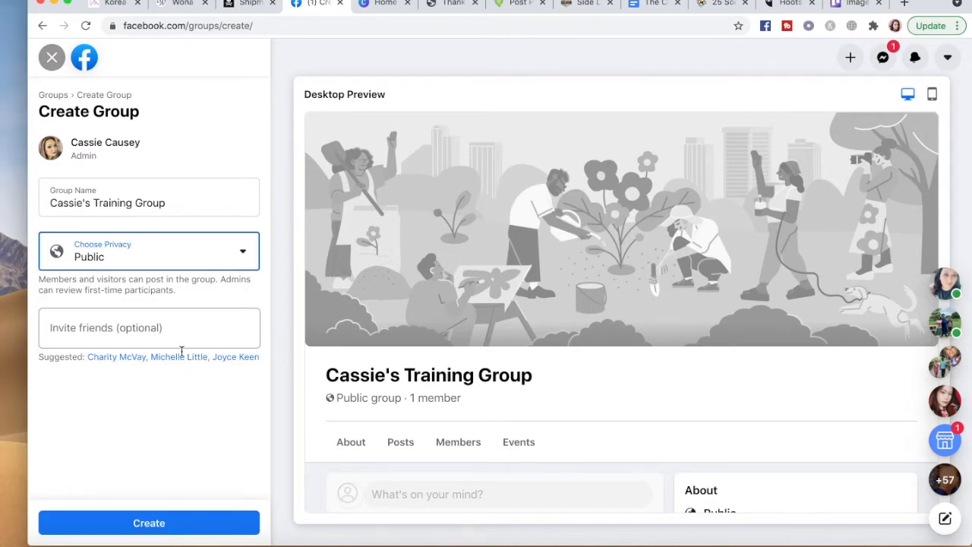
{"action": "left_click", "coordinate": [162, 523]}
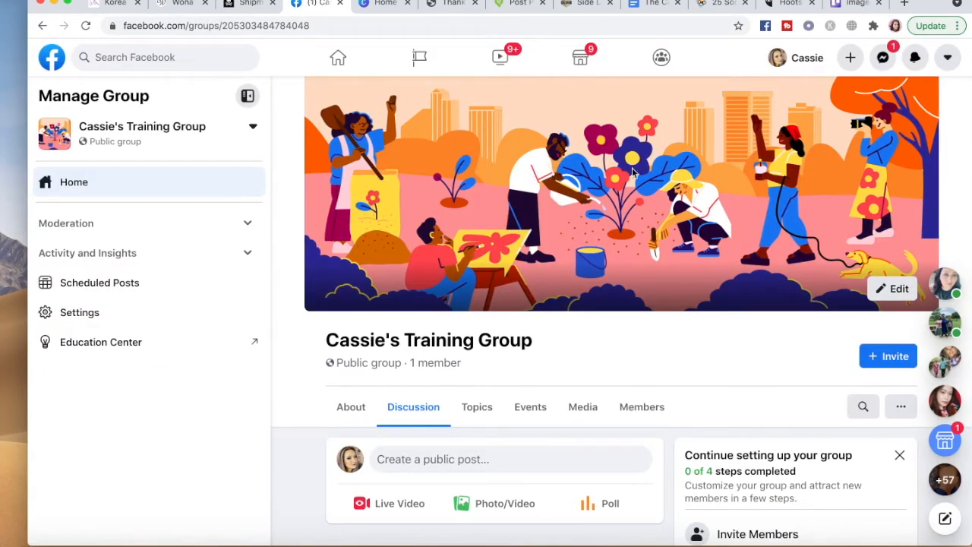
Look over the new group's page and the list of tasks for continuing its setup.
{"action": "key", "text": "super+Tab"}
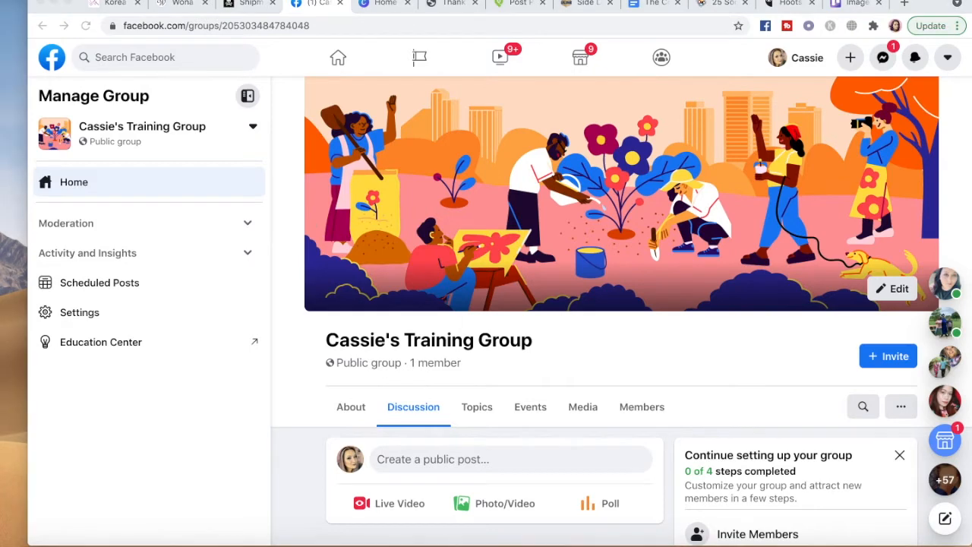
{"action": "left_click", "coordinate": [870, 195]}
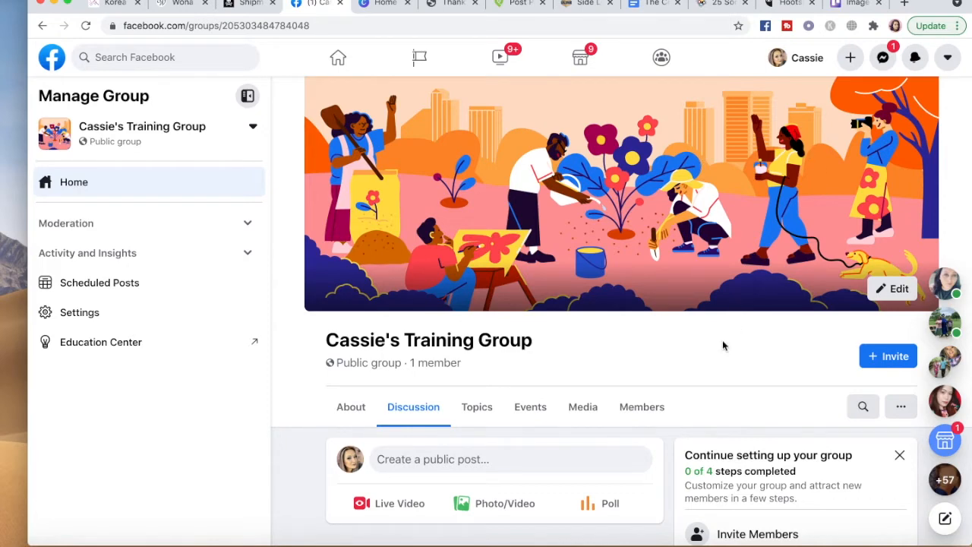
{"action": "scroll", "coordinate": [723, 341], "scroll_direction": "down", "scroll_amount": 1}
{"action": "scroll", "coordinate": [723, 341], "scroll_direction": "up", "scroll_amount": 1}
{"action": "scroll", "coordinate": [666, 315], "scroll_direction": "down", "scroll_amount": 5}
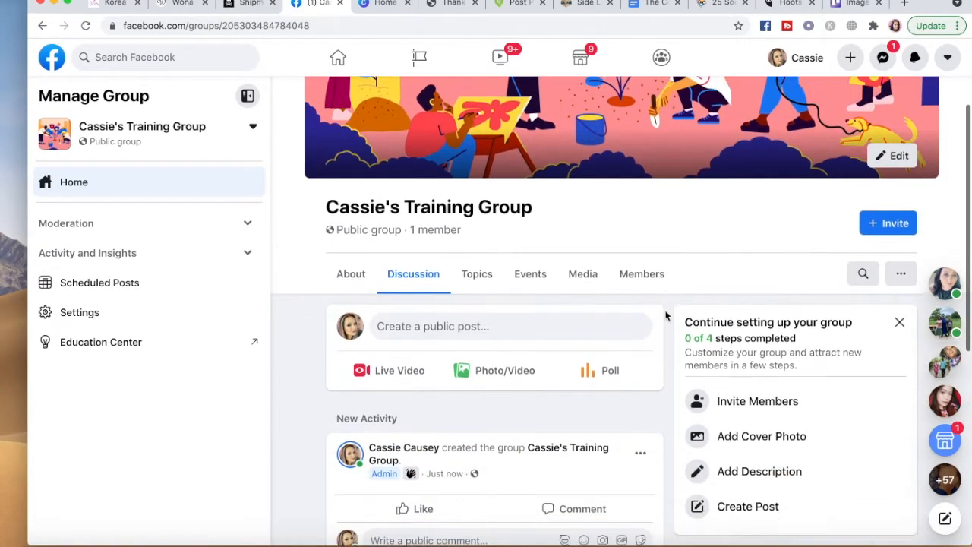
{"action": "scroll", "coordinate": [666, 316], "scroll_direction": "down", "scroll_amount": 3}
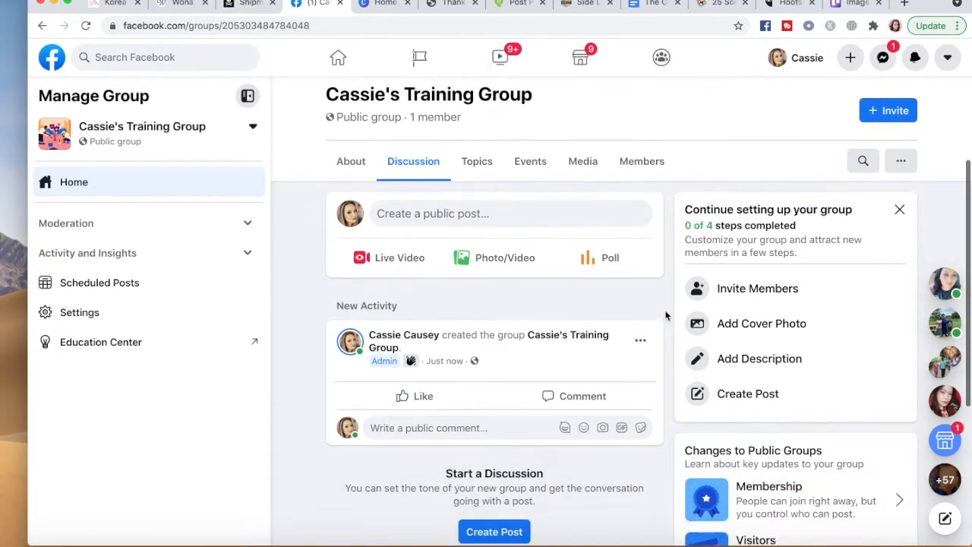
{"action": "scroll", "coordinate": [665, 315], "scroll_direction": "up", "scroll_amount": 1}
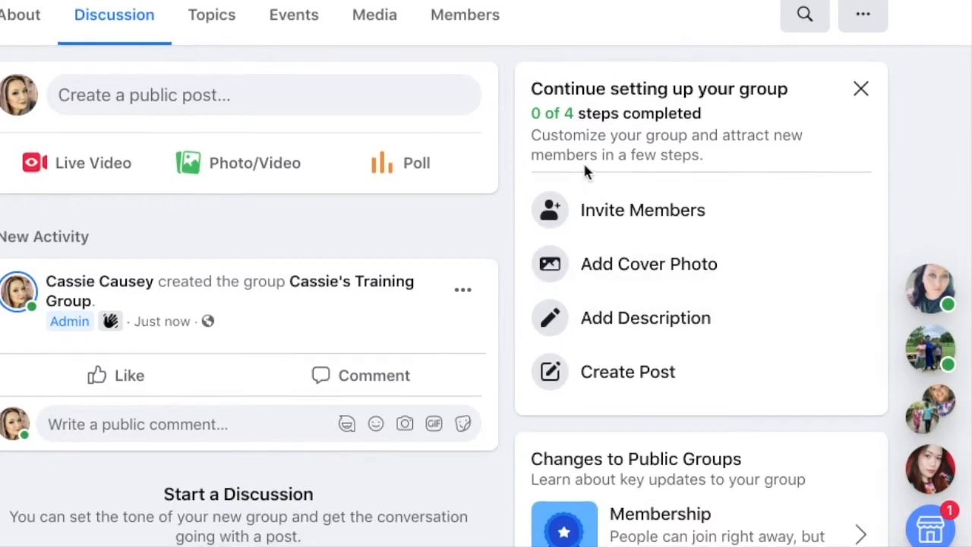
{"action": "scroll", "coordinate": [717, 256], "scroll_direction": "down", "scroll_amount": 2}
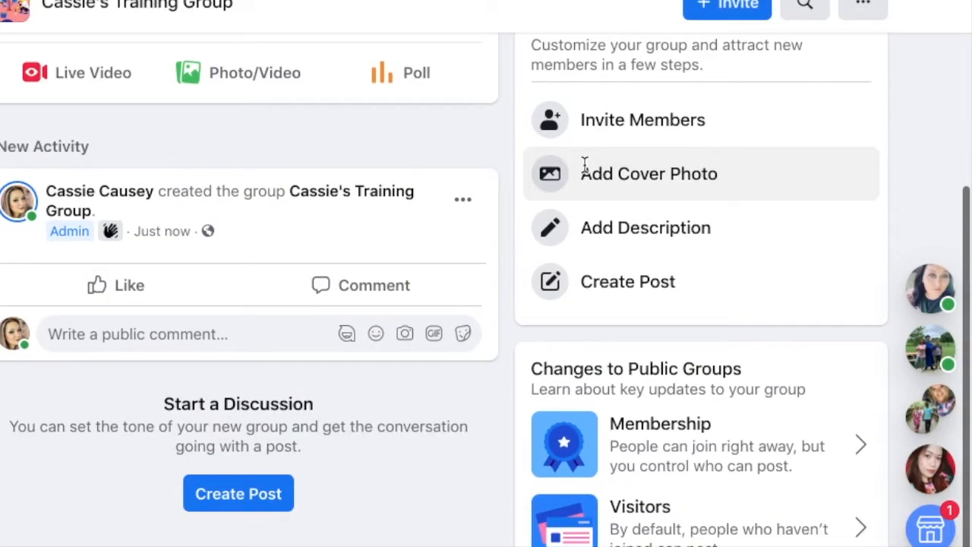
{"action": "scroll", "coordinate": [582, 104], "scroll_direction": "up", "scroll_amount": 1}
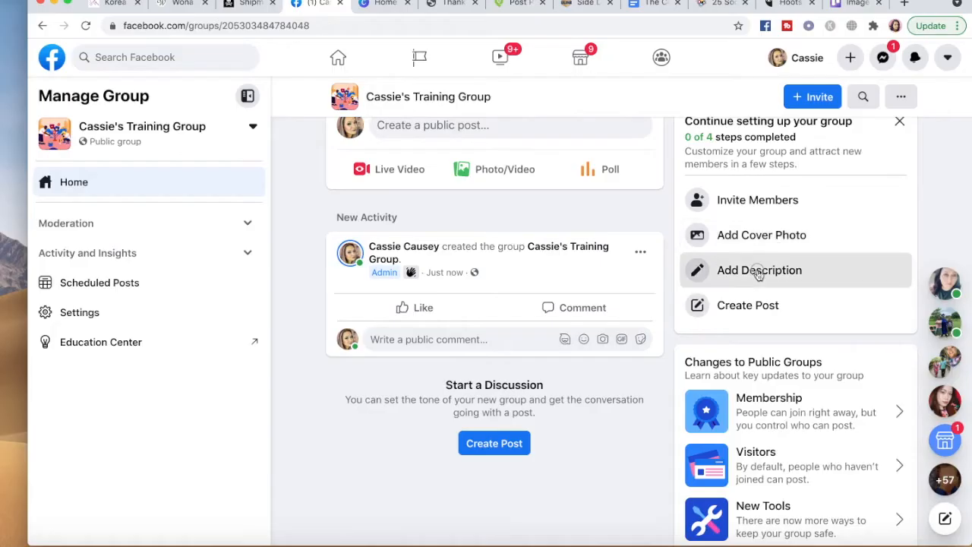
Save the group description "Thank you for joining my VIP Group where I share tricks, tips, discounts, and more.".
{"action": "left_click", "coordinate": [645, 274]}
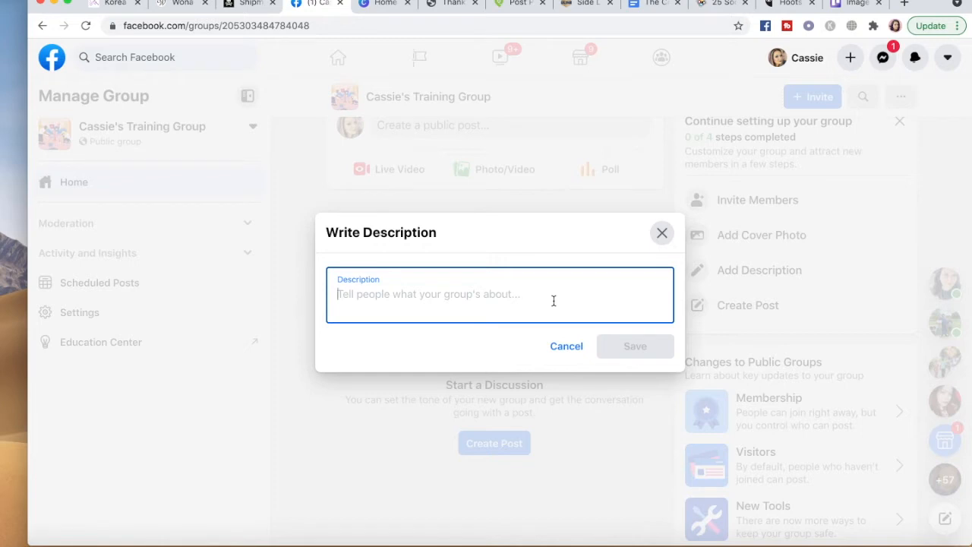
{"action": "type", "text": "Th"}
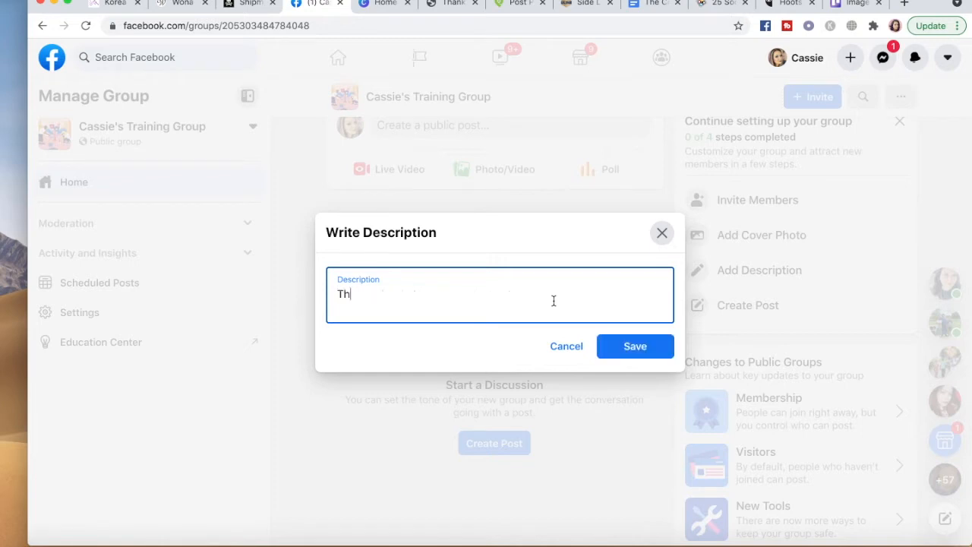
{"action": "type", "text": "ank you for joining my VIP GRoup where I "}
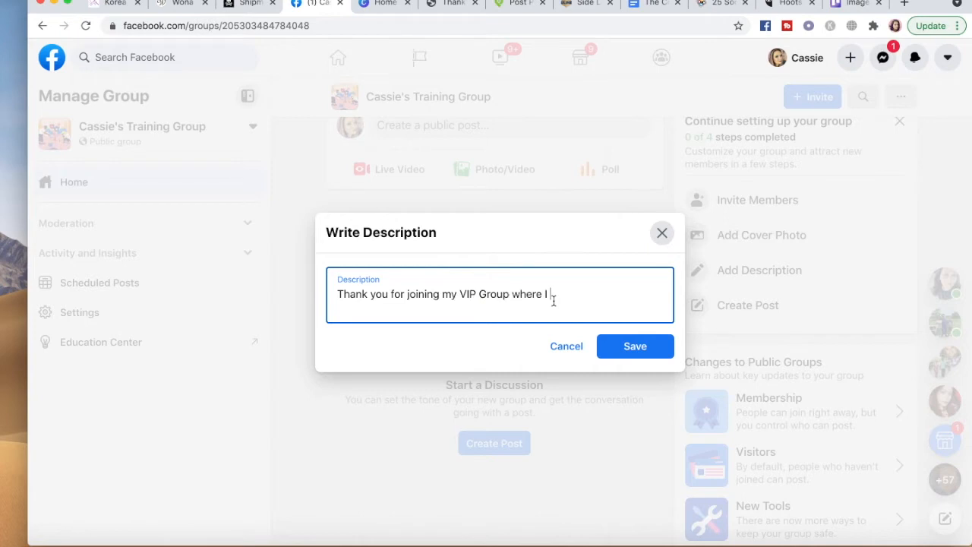
{"action": "type", "text": "share tricks, tips, discounts, and more."}
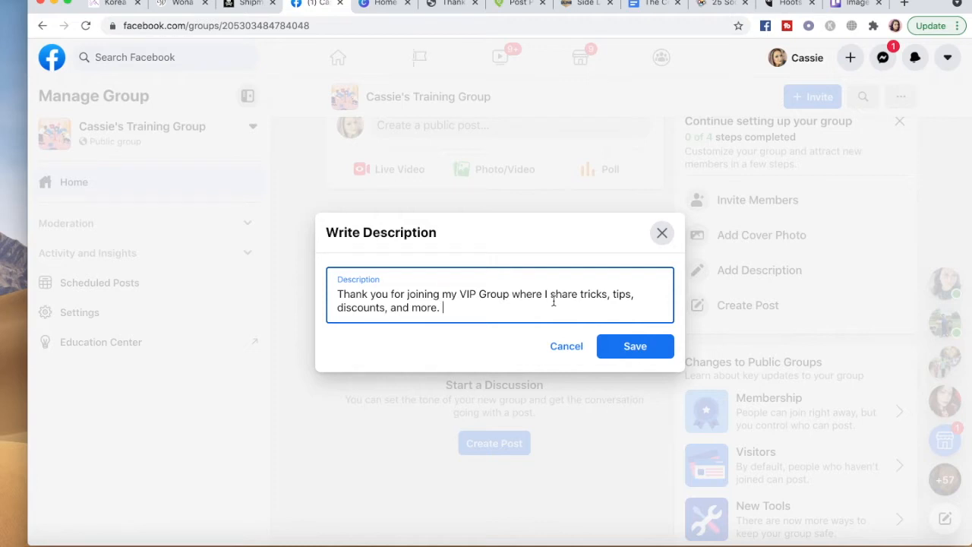
{"action": "left_click", "coordinate": [633, 353]}
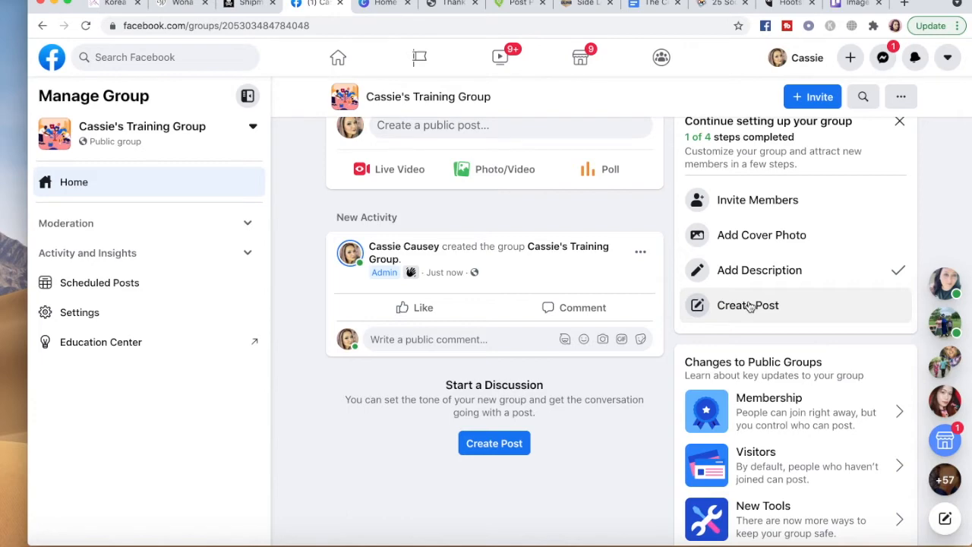
Switch to Canva and start a new 1640 × 924 px Facebook Cover design.
{"action": "scroll", "coordinate": [749, 305], "scroll_direction": "up", "scroll_amount": 5}
{"action": "scroll", "coordinate": [604, 133], "scroll_direction": "up", "scroll_amount": 2}
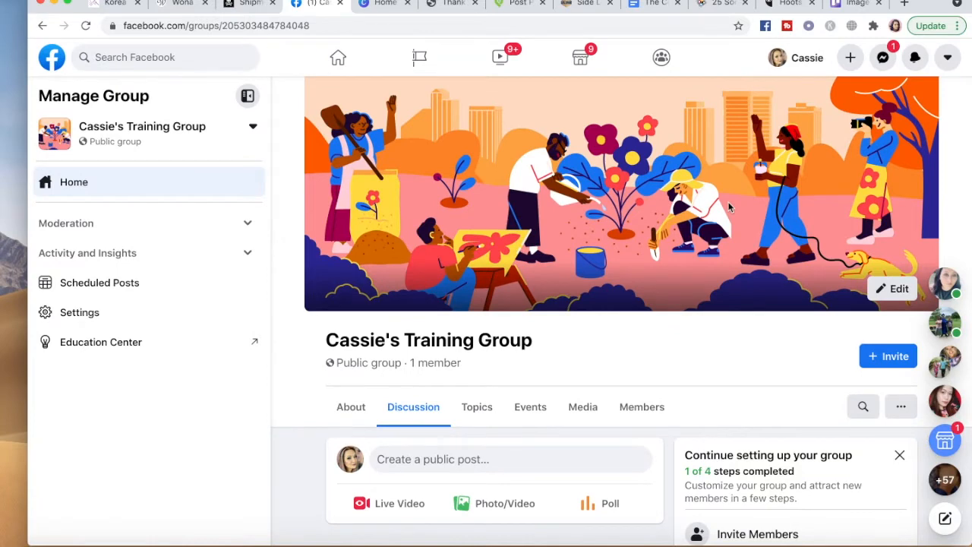
{"action": "left_click", "coordinate": [381, 6]}
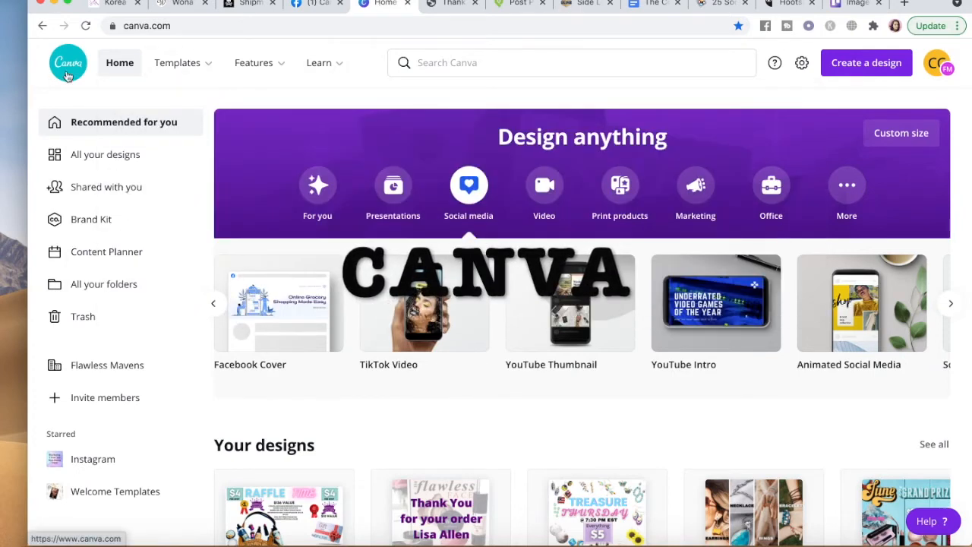
{"action": "left_click", "coordinate": [168, 76]}
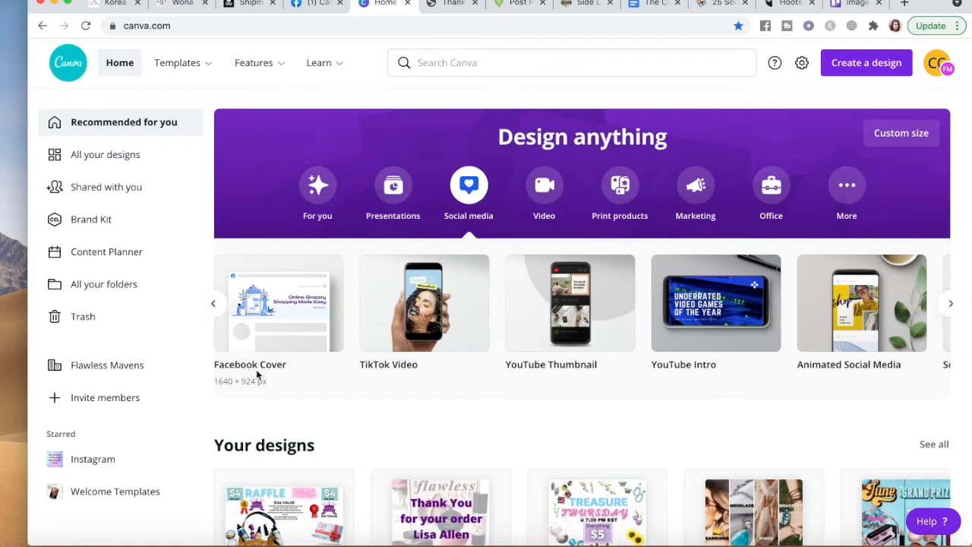
{"action": "left_click", "coordinate": [276, 343]}
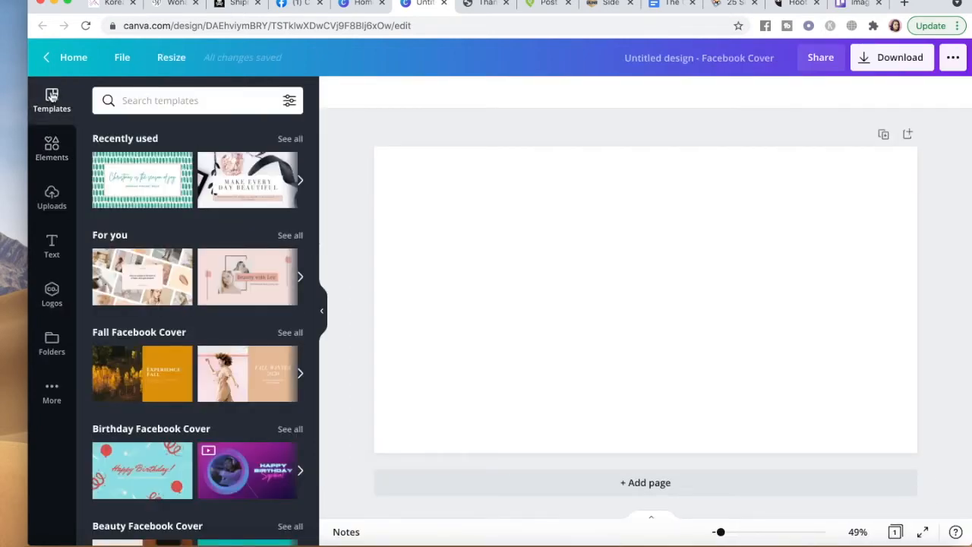
Browse the cover templates and apply the recently used "Make Every Day Beautiful" template to the blank page.
{"action": "scroll", "coordinate": [159, 166], "scroll_direction": "down", "scroll_amount": 5}
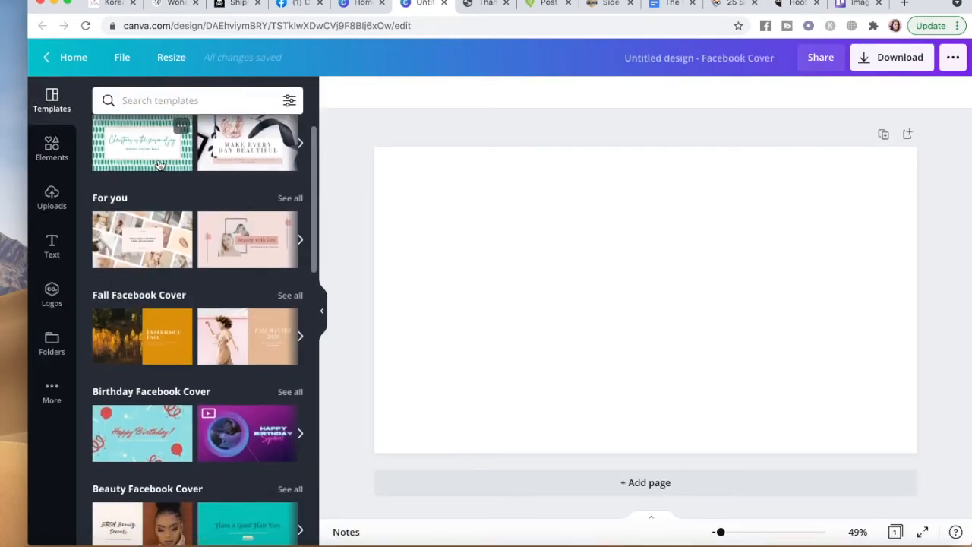
{"action": "scroll", "coordinate": [158, 166], "scroll_direction": "down", "scroll_amount": 7}
{"action": "scroll", "coordinate": [159, 166], "scroll_direction": "up", "scroll_amount": 12}
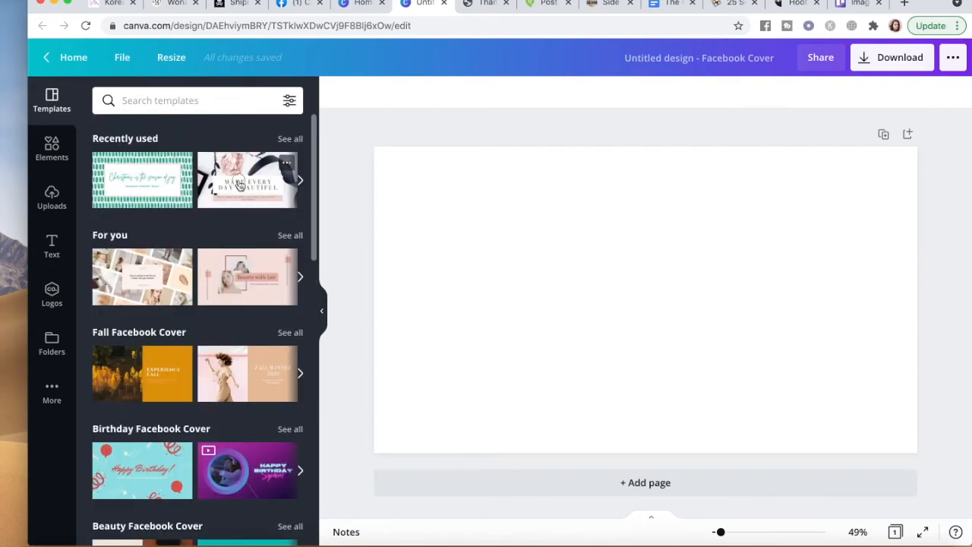
{"action": "left_click", "coordinate": [240, 185]}
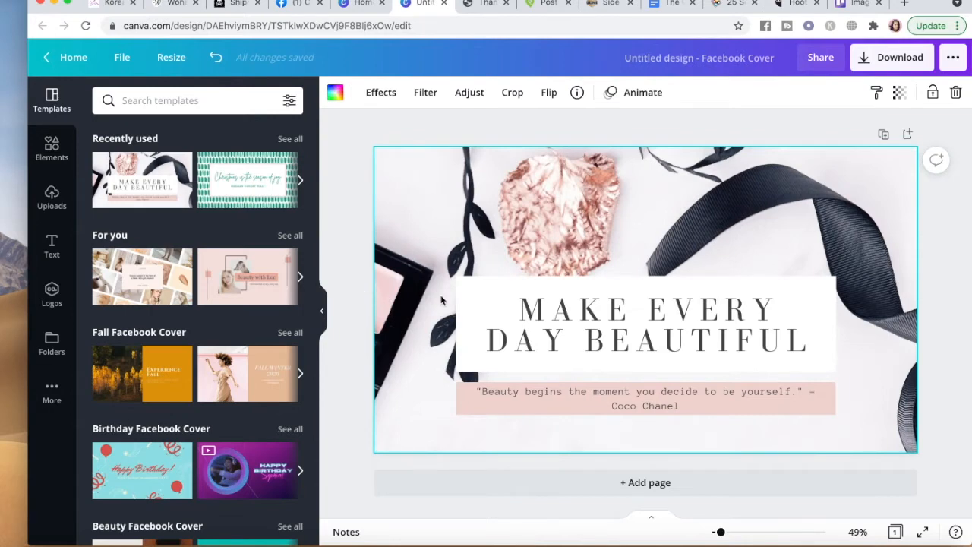
{"action": "left_click", "coordinate": [636, 334]}
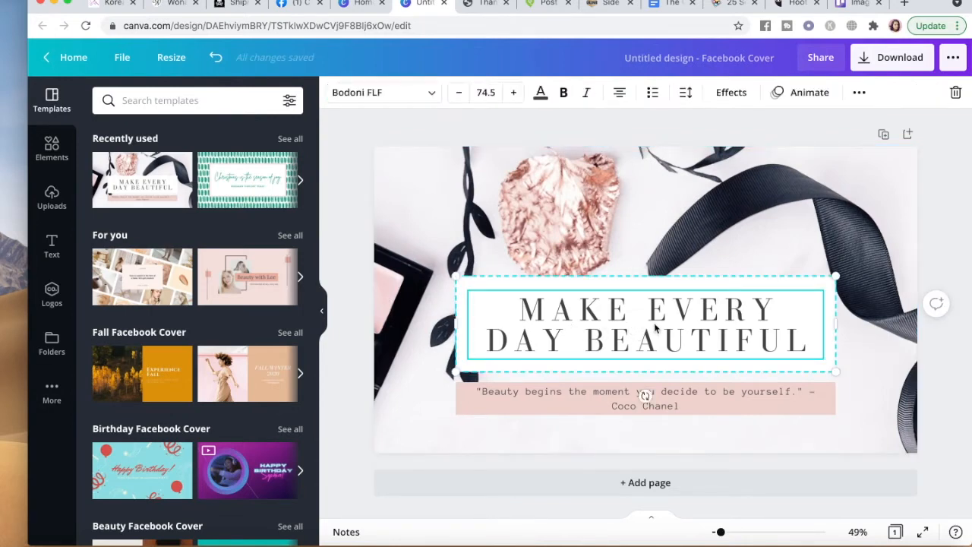
Add the uploaded photo of the woman holding up a product and place it on the left side of the cover.
{"action": "left_click", "coordinate": [48, 200]}
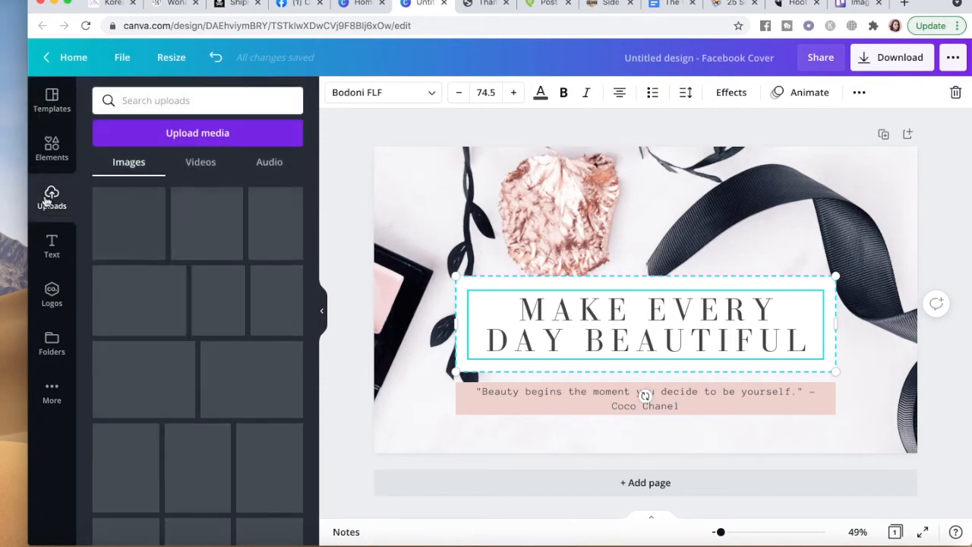
{"action": "scroll", "coordinate": [206, 271], "scroll_direction": "down", "scroll_amount": 15}
{"action": "left_click", "coordinate": [206, 271]}
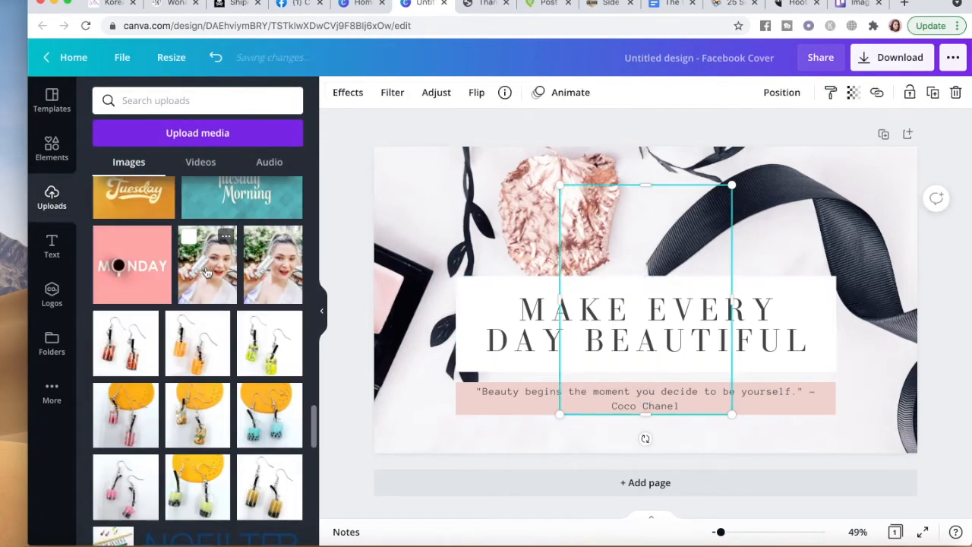
{"action": "left_click_drag", "start_coordinate": [619, 260], "coordinate": [447, 280]}
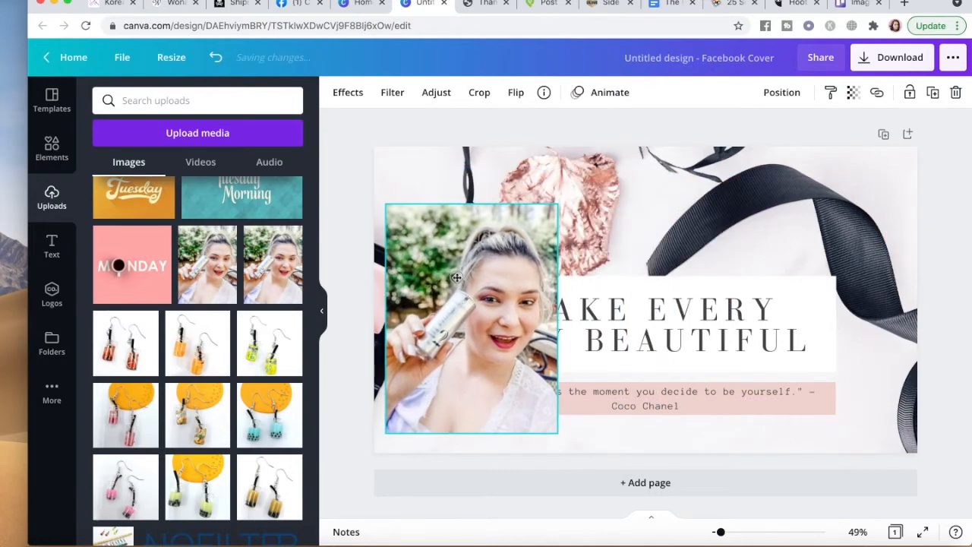
Enlarge the woman's photo at the cover's left edge and apply the Background Remover effect to it.
{"action": "left_click_drag", "start_coordinate": [579, 175], "coordinate": [593, 152]}
{"action": "left_click_drag", "start_coordinate": [411, 238], "coordinate": [387, 263]}
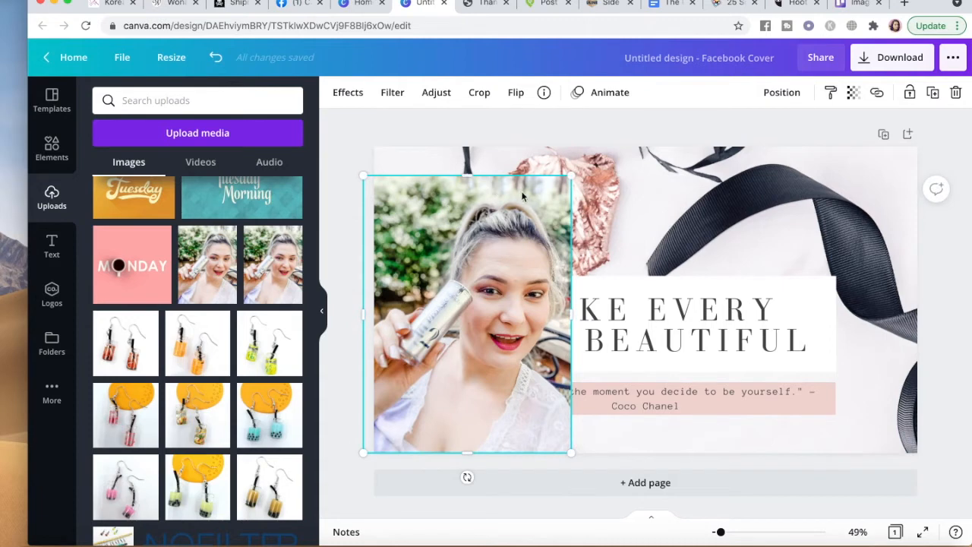
{"action": "left_click", "coordinate": [347, 93]}
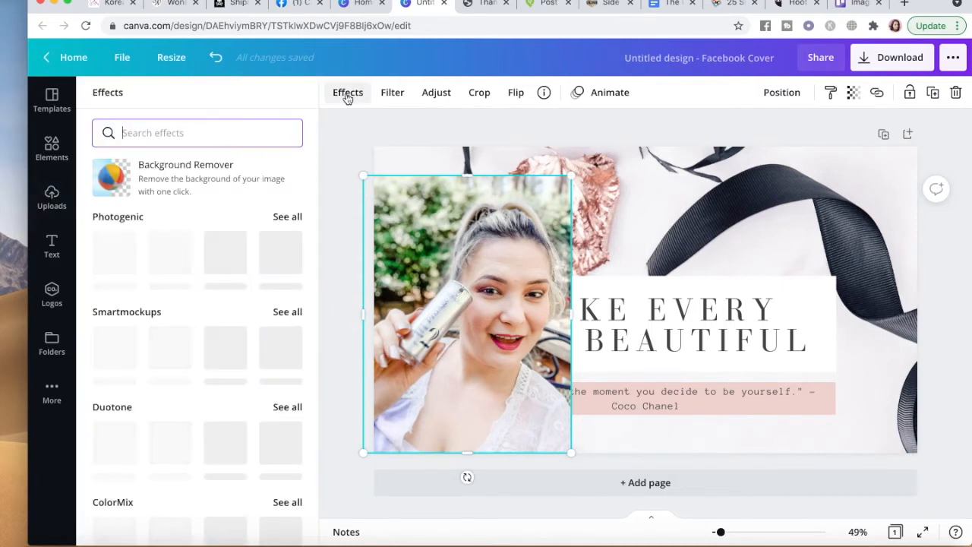
{"action": "left_click", "coordinate": [156, 183]}
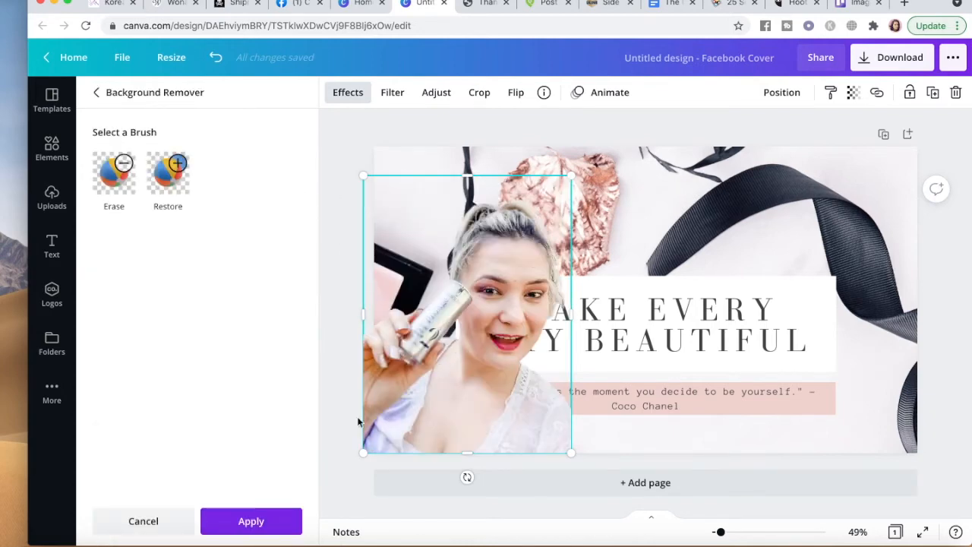
{"action": "left_click", "coordinate": [259, 521]}
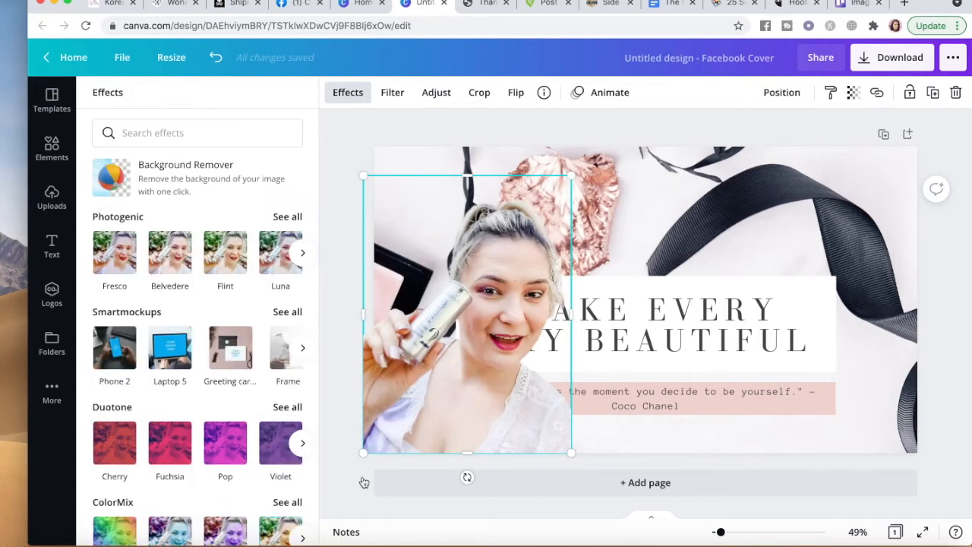
Enlarge the cut-out woman further and reposition it so it fills the left side of the cover.
{"action": "mouse_move", "coordinate": [472, 359]}
{"action": "left_mouse_down"}
{"action": "mouse_move", "coordinate": [472, 337]}
{"action": "mouse_move", "coordinate": [480, 363]}
{"action": "left_mouse_up"}
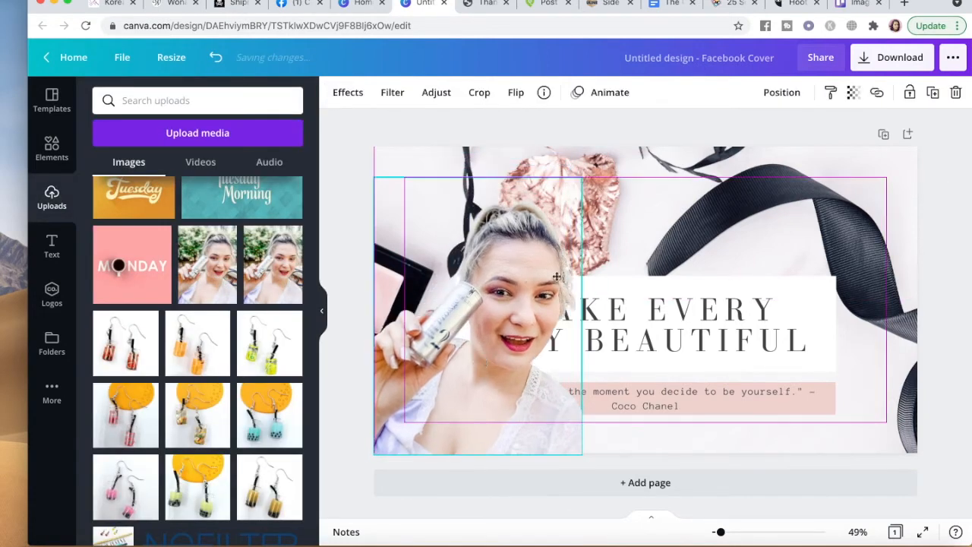
{"action": "left_click_drag", "start_coordinate": [597, 200], "coordinate": [596, 199]}
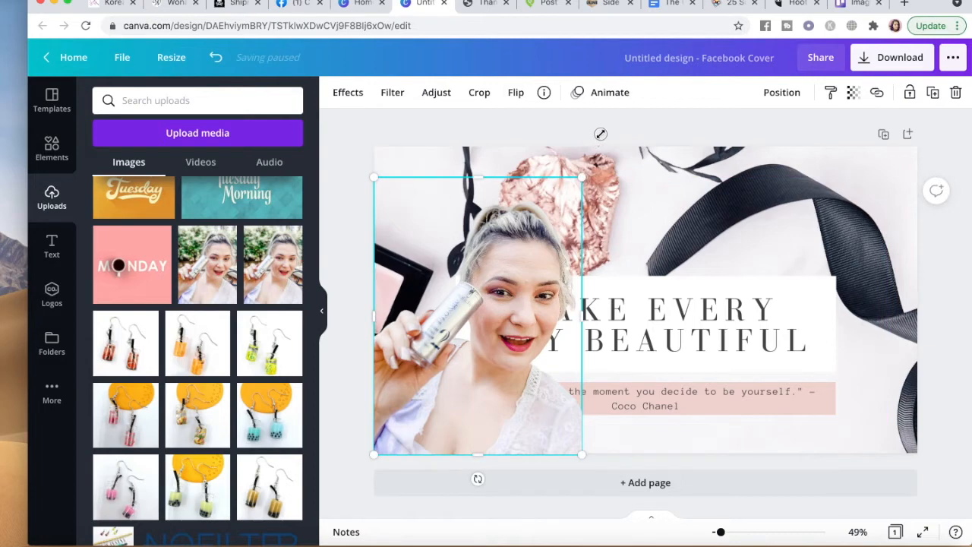
{"action": "left_click_drag", "start_coordinate": [600, 134], "coordinate": [610, 144]}
{"action": "left_click_drag", "start_coordinate": [543, 281], "coordinate": [507, 278]}
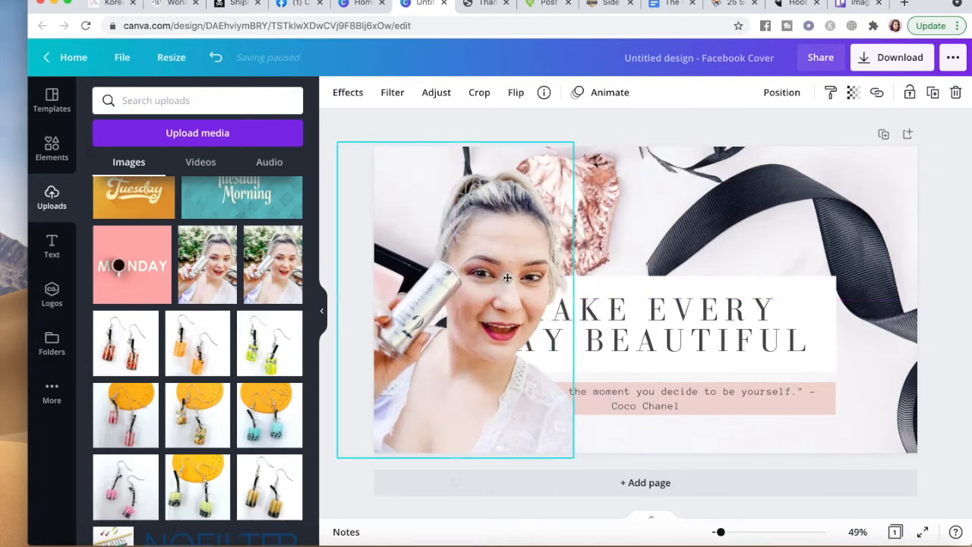
Bring the heading and the quote banner in front of the cut-out photo and shift both to the right.
{"action": "key", "text": "ctrl+z"}
{"action": "key", "text": "ctrl+z"}
{"action": "key", "text": "ctrl+z"}
{"action": "key", "text": "ctrl+z"}
{"action": "left_click", "coordinate": [727, 403]}
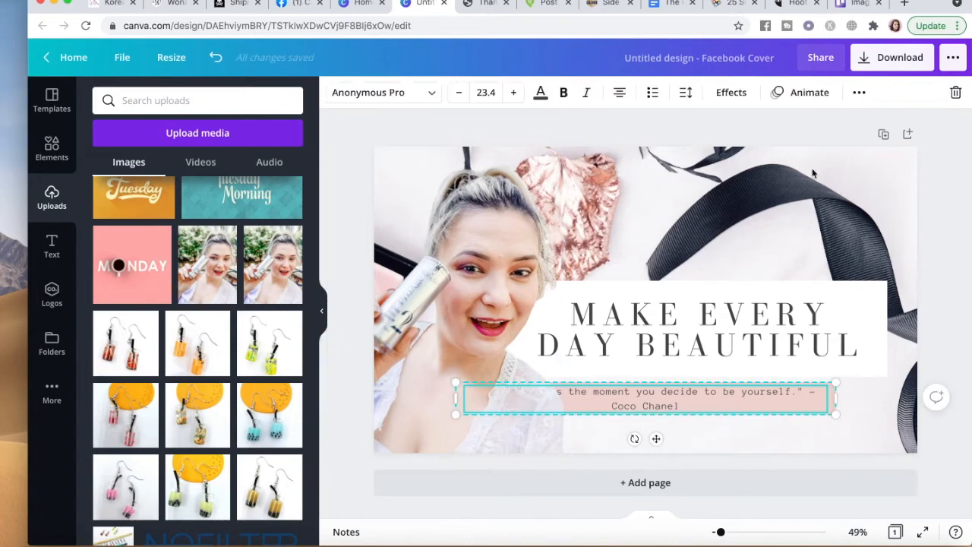
{"action": "left_click", "coordinate": [859, 93]}
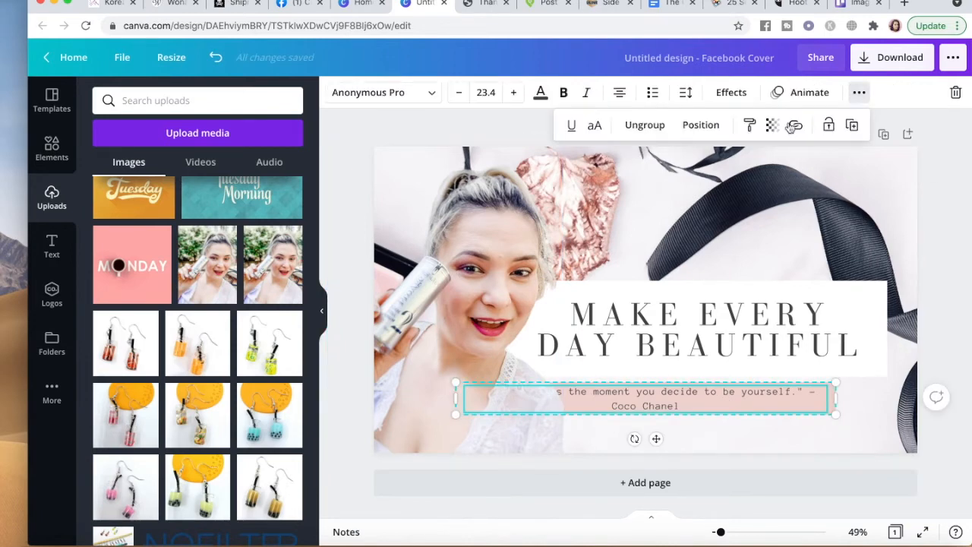
{"action": "left_click", "coordinate": [714, 129]}
{"action": "left_click", "coordinate": [554, 168]}
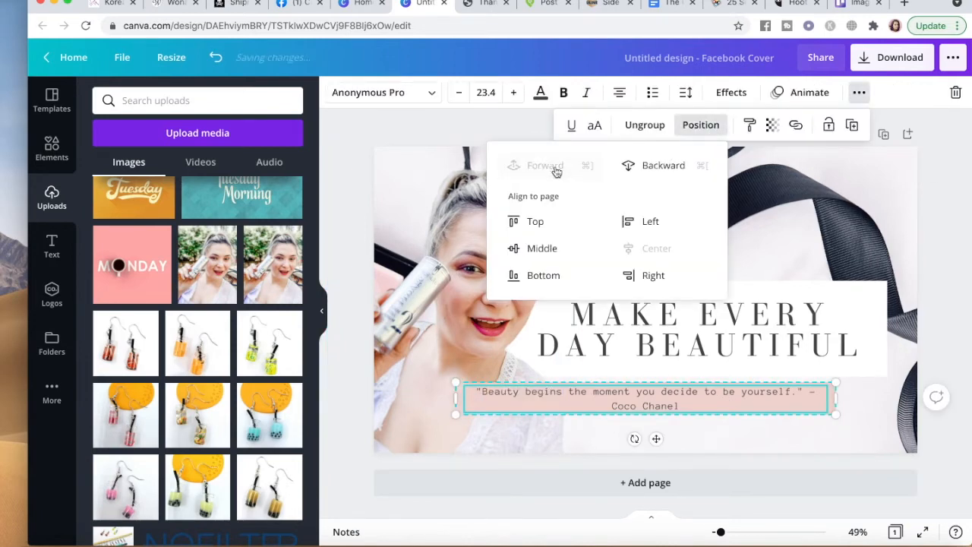
{"action": "left_click", "coordinate": [747, 449]}
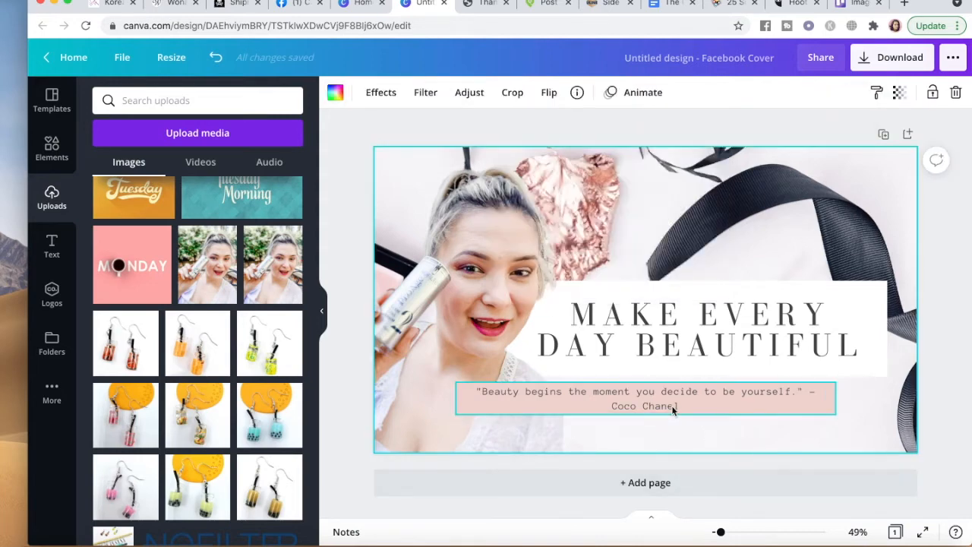
{"action": "mouse_move", "coordinate": [671, 406]}
{"action": "left_mouse_down"}
{"action": "mouse_move", "coordinate": [677, 415]}
{"action": "mouse_move", "coordinate": [676, 406]}
{"action": "left_mouse_up"}
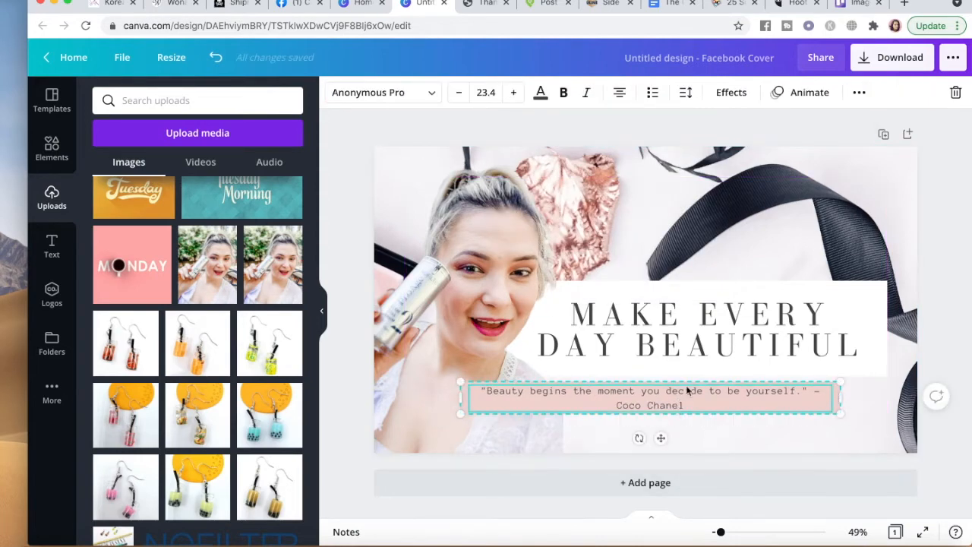
{"action": "left_click", "coordinate": [661, 225]}
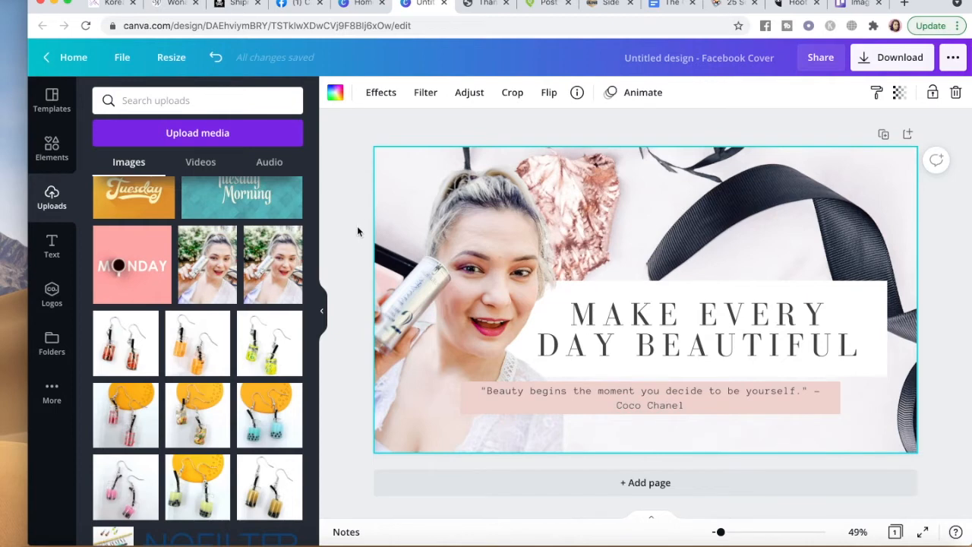
Replace the cover heading with the group's name, the owner's first name followed by "'S TRAINING GROUP", keeping the Bodoni FLF font.
{"action": "left_click", "coordinate": [48, 149]}
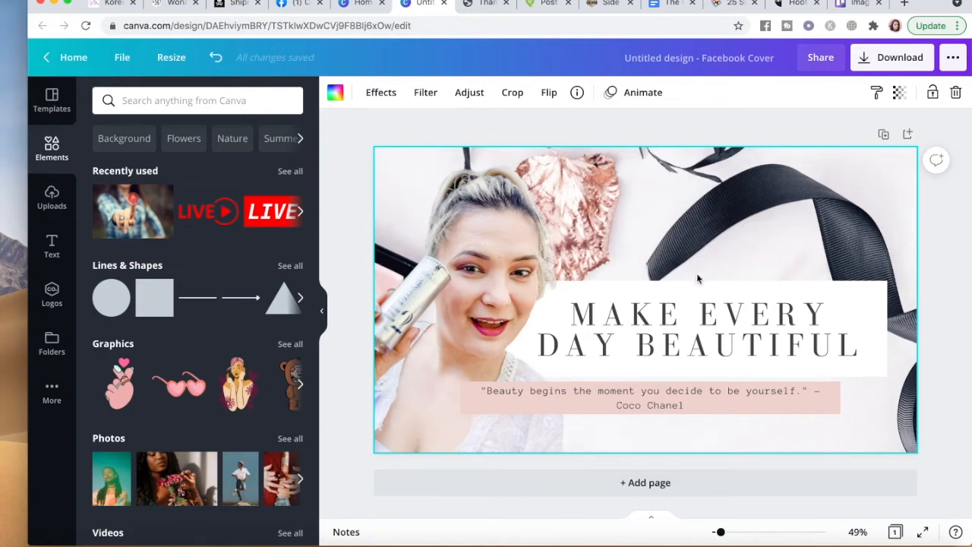
{"action": "left_click", "coordinate": [655, 313]}
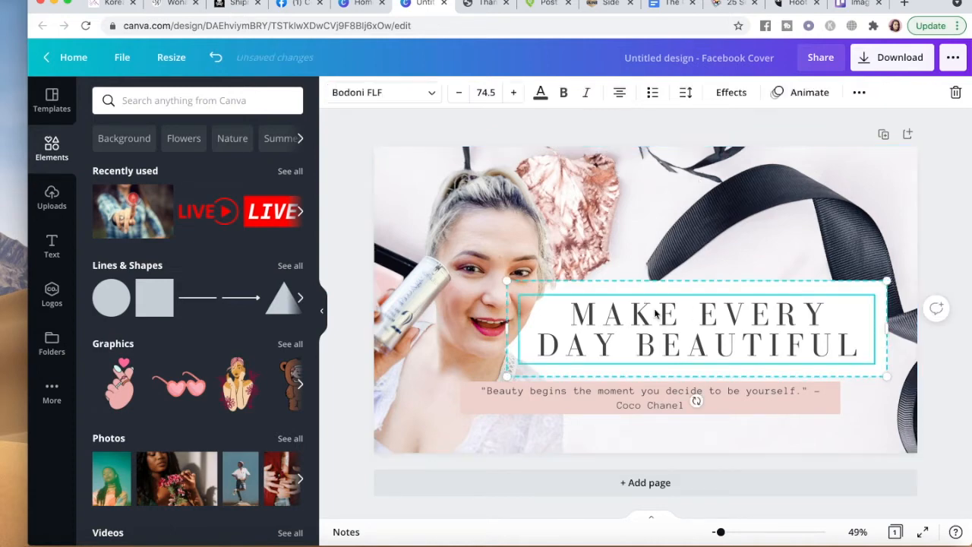
{"action": "left_click", "coordinate": [655, 312]}
{"action": "type", "text": "CASSIT'"}
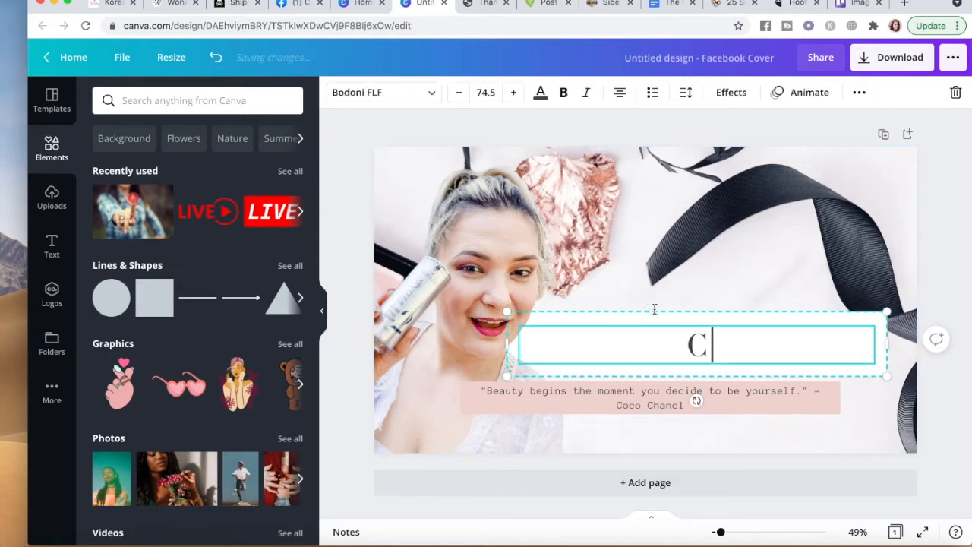
{"action": "key", "text": "BackSpace"}
{"action": "key", "text": "BackSpace"}
{"action": "type", "text": "E'S TRAINING GROUP"}
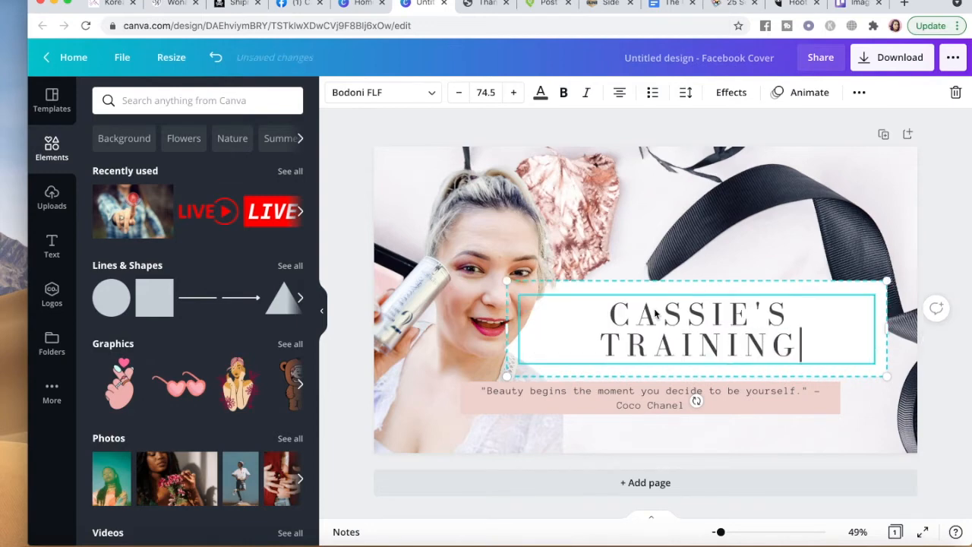
{"action": "key", "text": "BackSpace"}
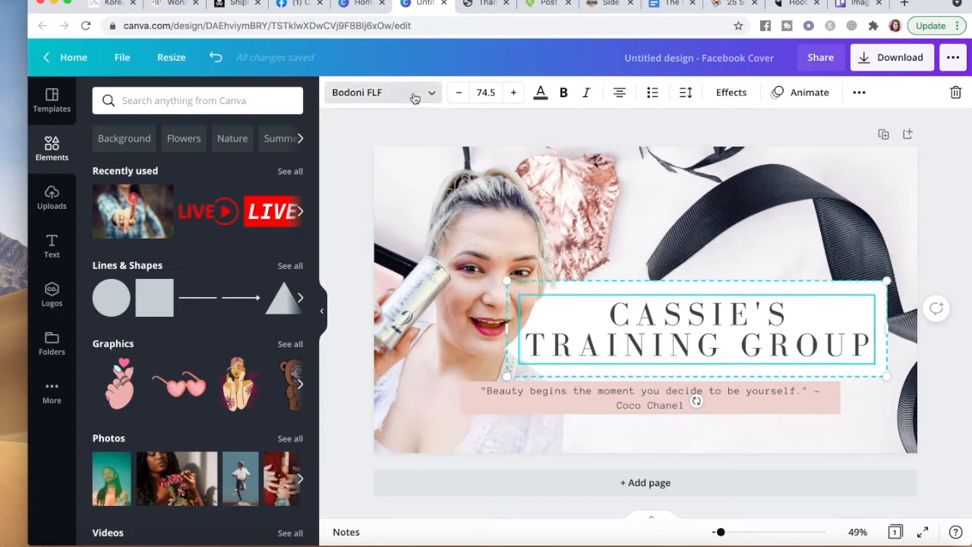
{"action": "left_click", "coordinate": [376, 92]}
{"action": "left_click", "coordinate": [352, 135]}
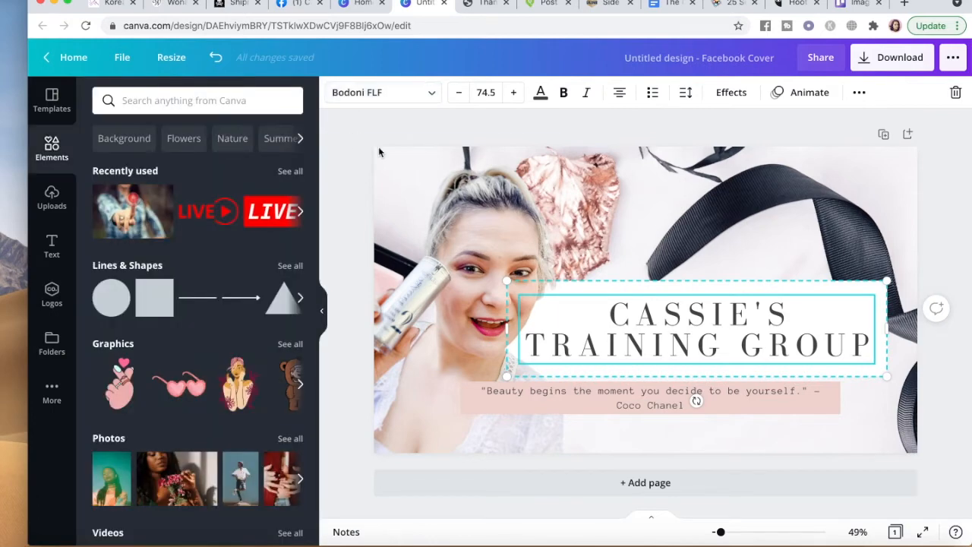
Move the heading block up and slightly right, and place the quote banner just below it.
{"action": "left_click_drag", "start_coordinate": [610, 287], "coordinate": [607, 225]}
{"action": "left_click", "coordinate": [610, 271]}
{"action": "left_click_drag", "start_coordinate": [610, 271], "coordinate": [629, 279]}
{"action": "left_click", "coordinate": [611, 387]}
{"action": "left_click_drag", "start_coordinate": [611, 387], "coordinate": [645, 364]}
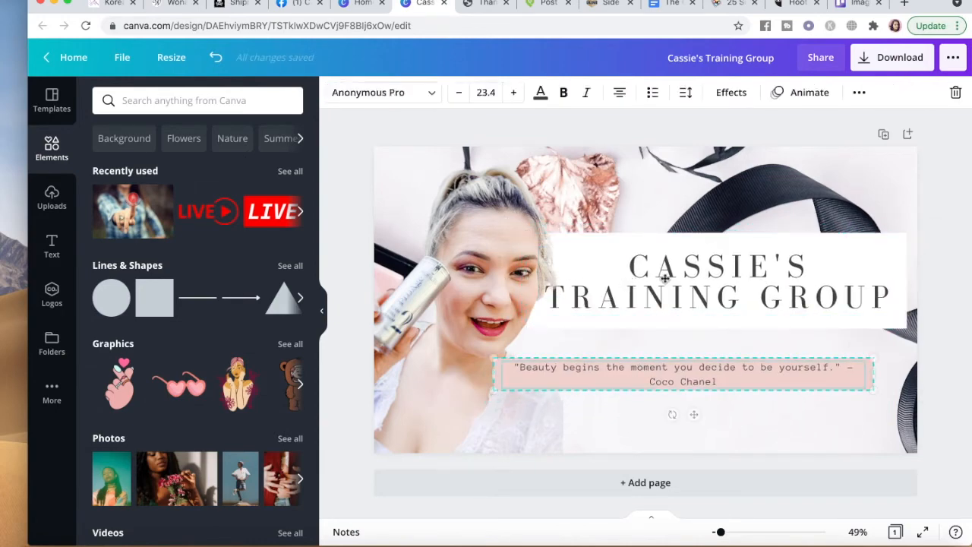
{"action": "left_click", "coordinate": [715, 124]}
Download the finished cover design as a PNG at 1640 × 924 px.
{"action": "left_click", "coordinate": [877, 59]}
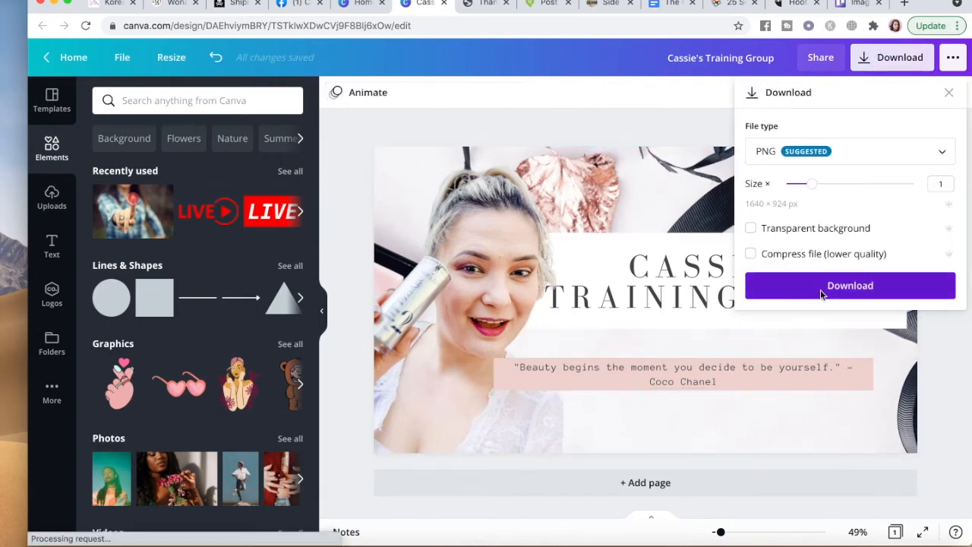
{"action": "left_click", "coordinate": [820, 287]}
{"action": "left_click", "coordinate": [833, 84]}
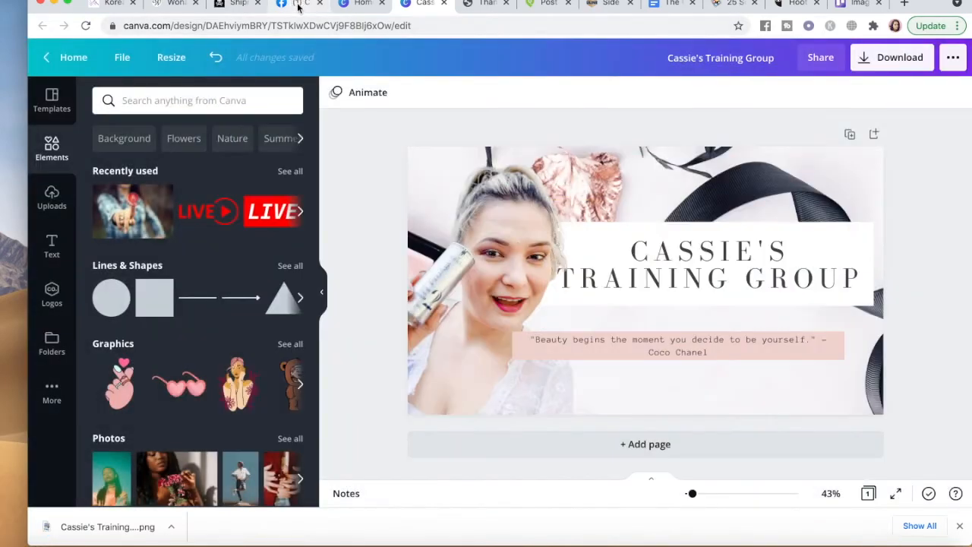
Switch to Facebook, upload the downloaded training group PNG as the group's cover photo, adjust its position and save the changes.
{"action": "left_click", "coordinate": [298, 4]}
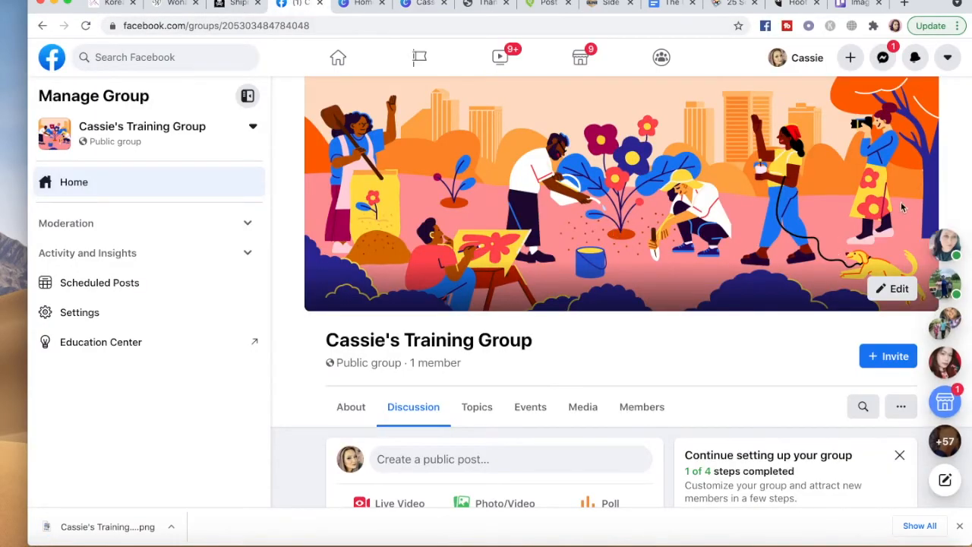
{"action": "left_click", "coordinate": [894, 292]}
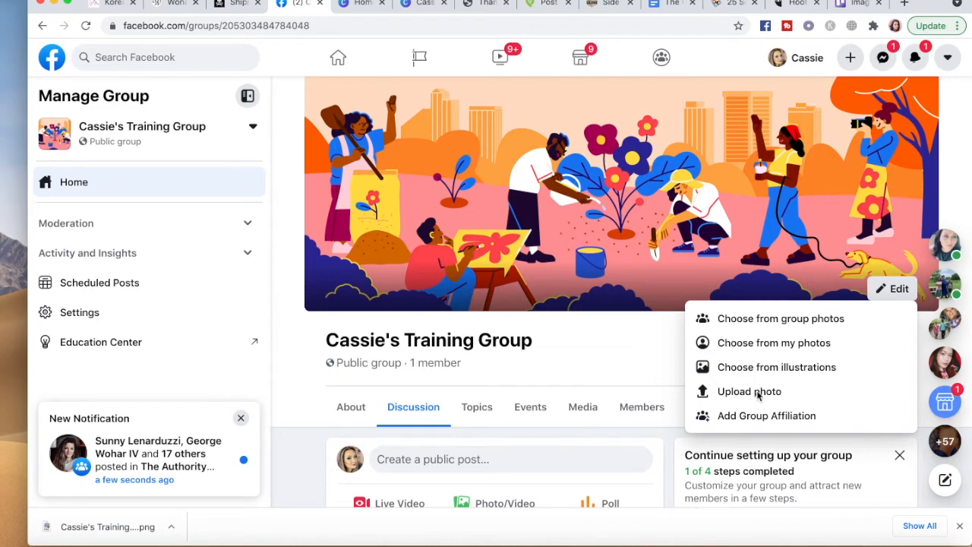
{"action": "left_click", "coordinate": [716, 392]}
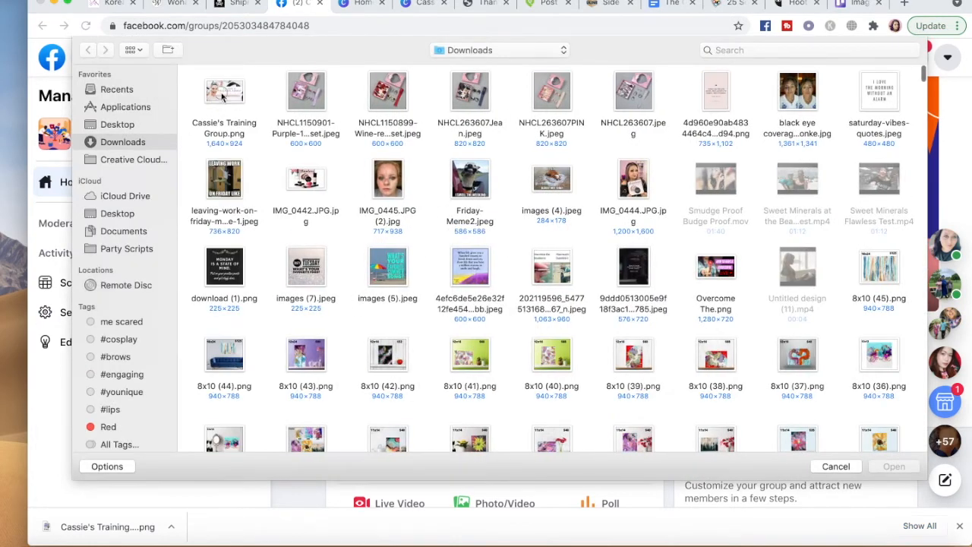
{"action": "left_click", "coordinate": [225, 93]}
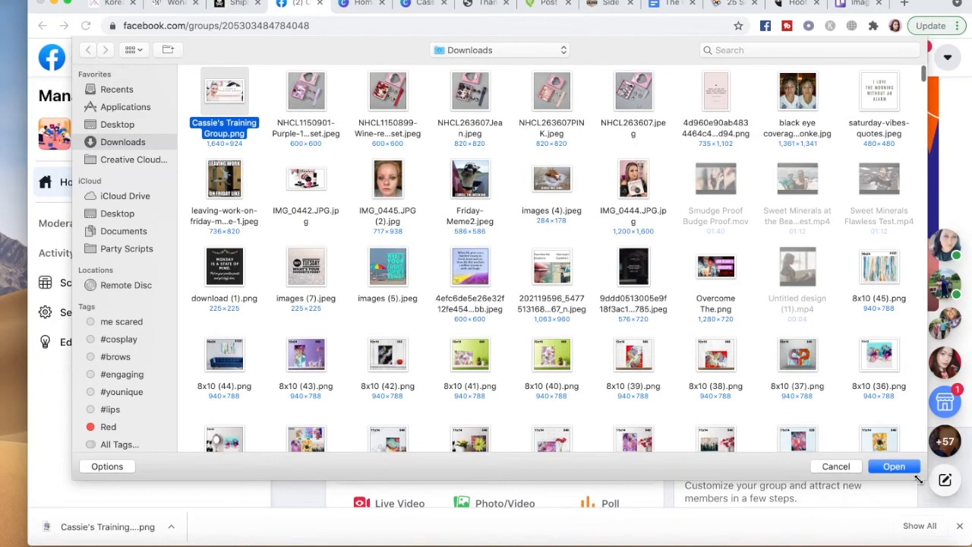
{"action": "left_click", "coordinate": [894, 466]}
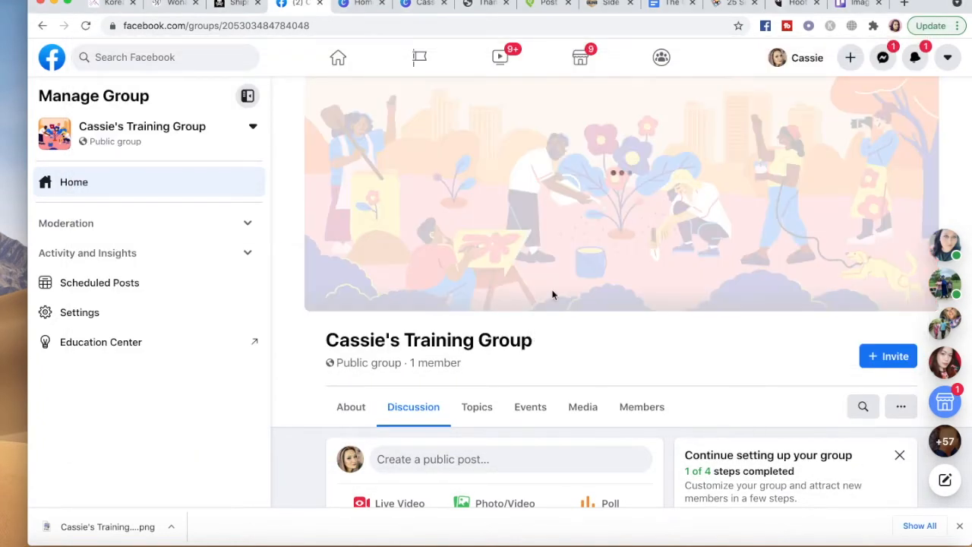
{"action": "mouse_move", "coordinate": [547, 249]}
{"action": "left_mouse_down"}
{"action": "mouse_move", "coordinate": [544, 263]}
{"action": "mouse_move", "coordinate": [540, 243]}
{"action": "mouse_move", "coordinate": [539, 265]}
{"action": "left_mouse_up"}
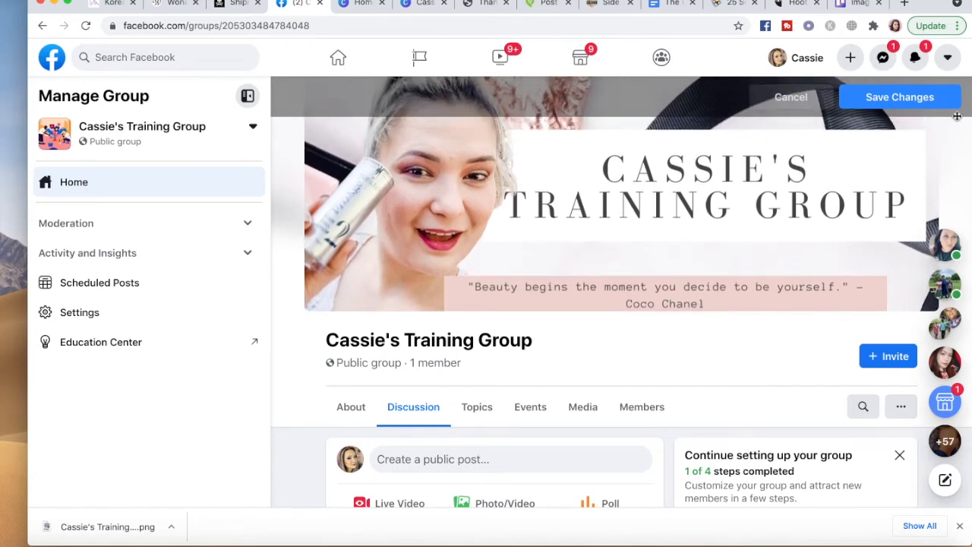
{"action": "left_click", "coordinate": [874, 96]}
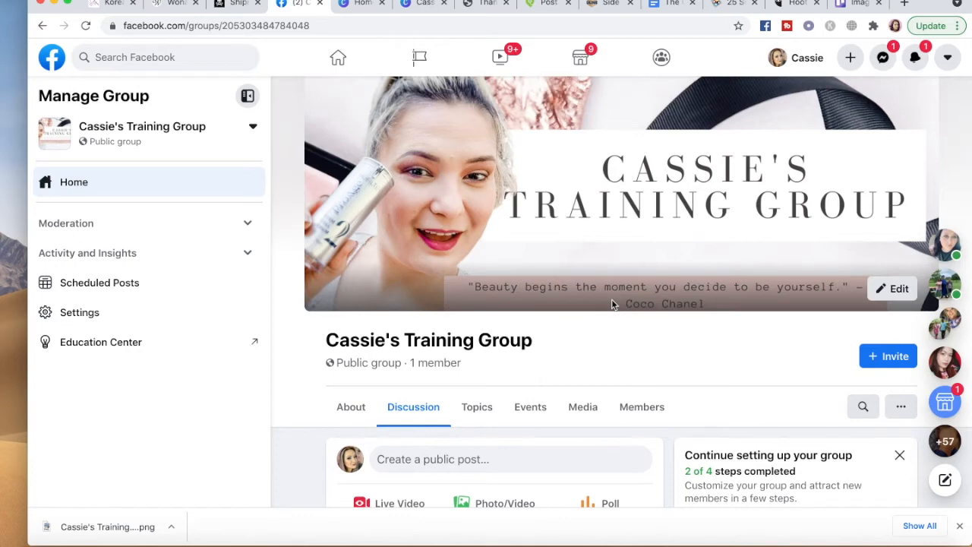
Start a new public post in the group with the text "Welcome to my group".
{"action": "scroll", "coordinate": [612, 304], "scroll_direction": "down", "scroll_amount": 3}
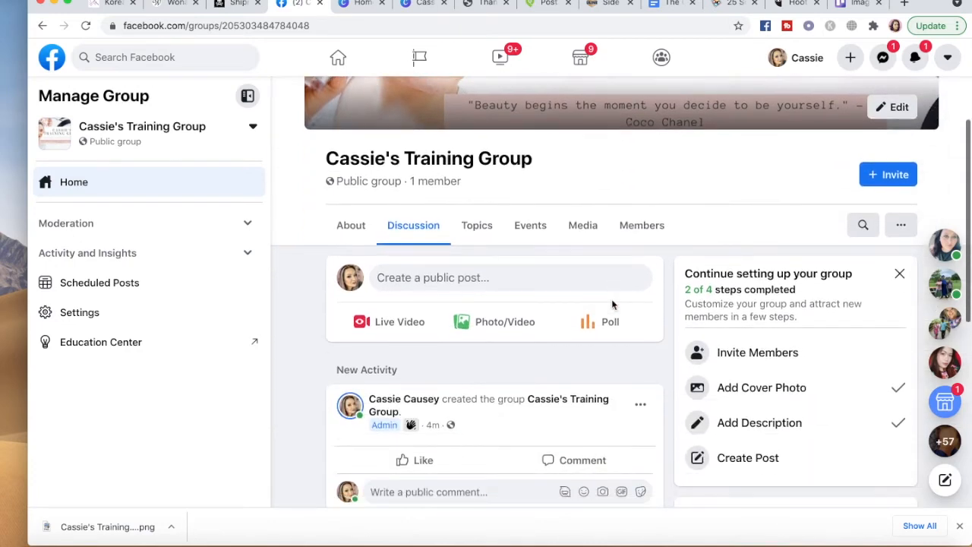
{"action": "scroll", "coordinate": [612, 300], "scroll_direction": "down", "scroll_amount": 1}
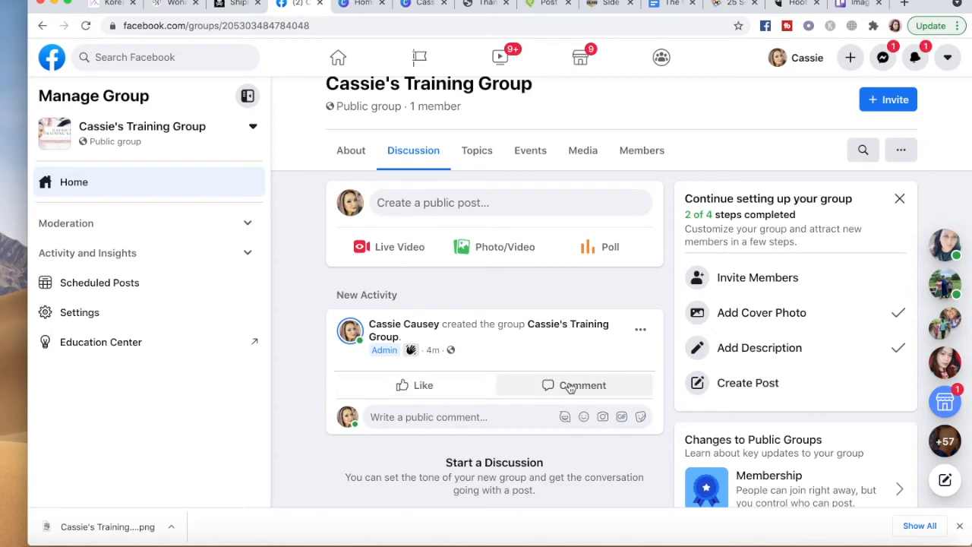
{"action": "left_click", "coordinate": [493, 203]}
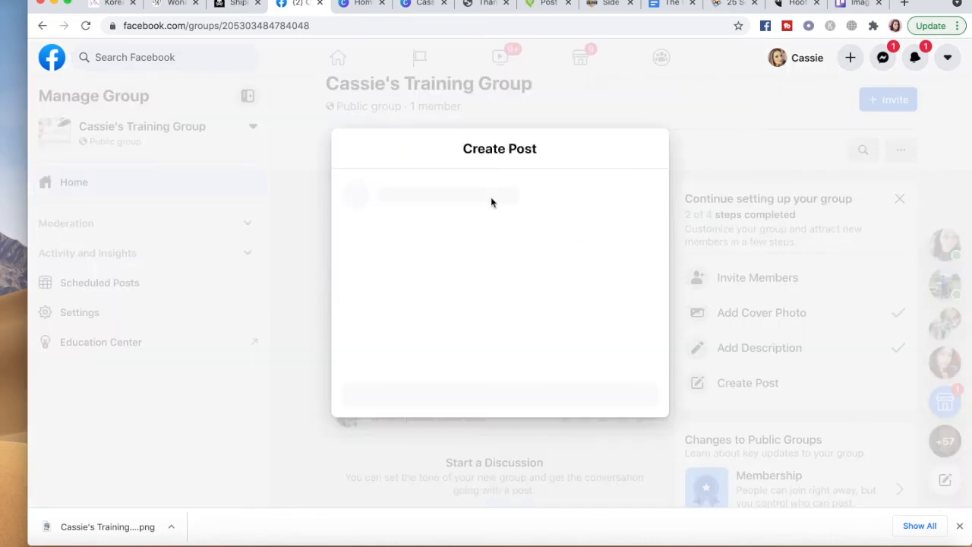
{"action": "type", "text": "Welcome to my group"}
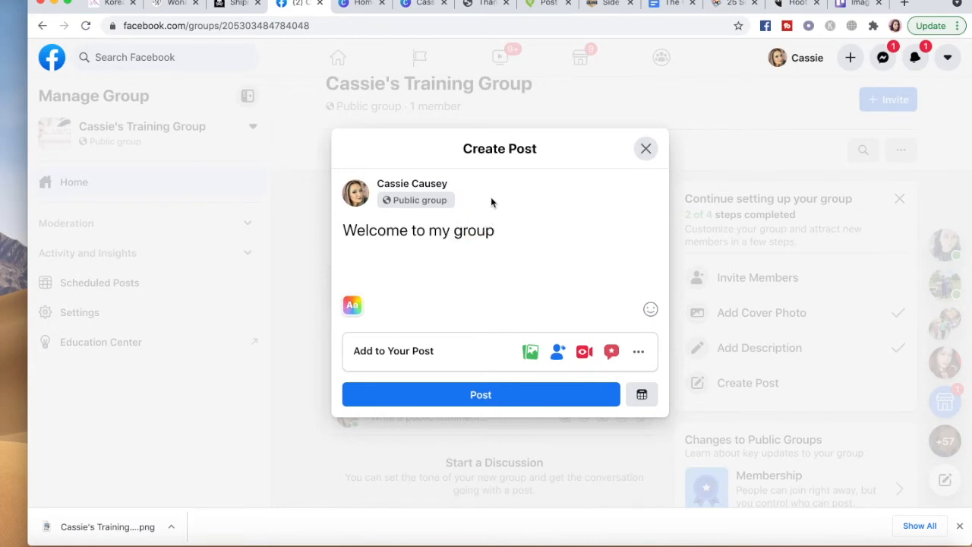
Search GIFs for "welcome", add the Brooklyn99 "WELCOME!" GIF to the post and publish it.
{"action": "left_click", "coordinate": [639, 353]}
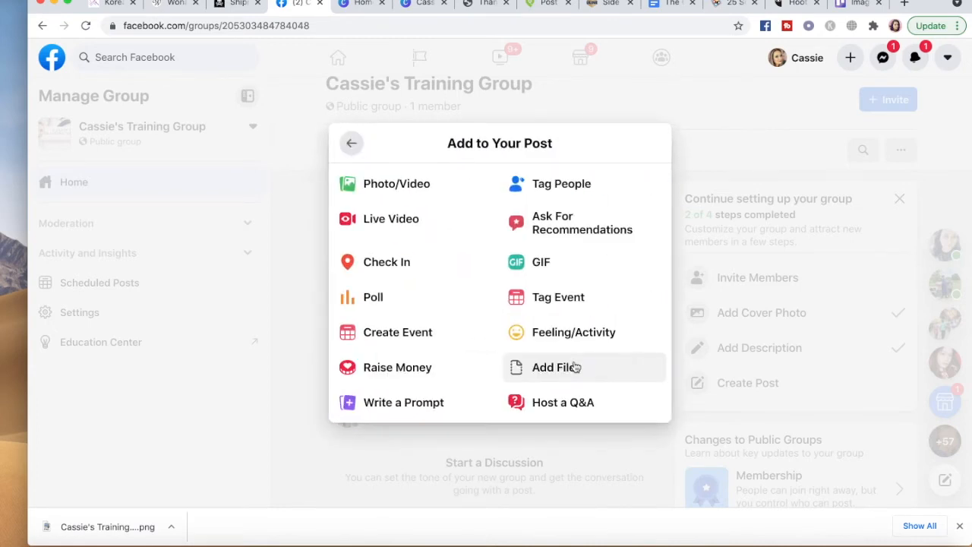
{"action": "left_click", "coordinate": [540, 262]}
{"action": "left_click", "coordinate": [460, 143]}
{"action": "type", "text": "welcome"}
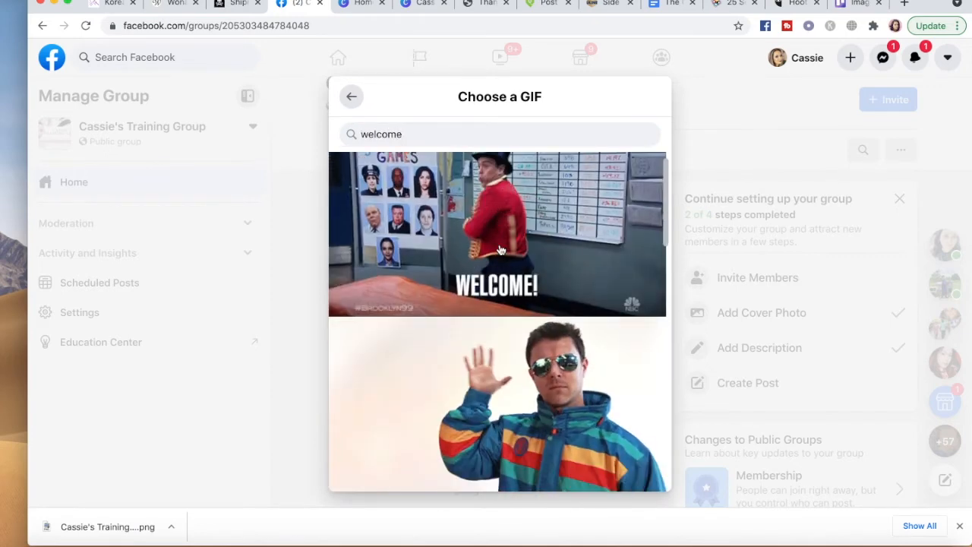
{"action": "left_click", "coordinate": [500, 251]}
{"action": "left_click", "coordinate": [495, 451]}
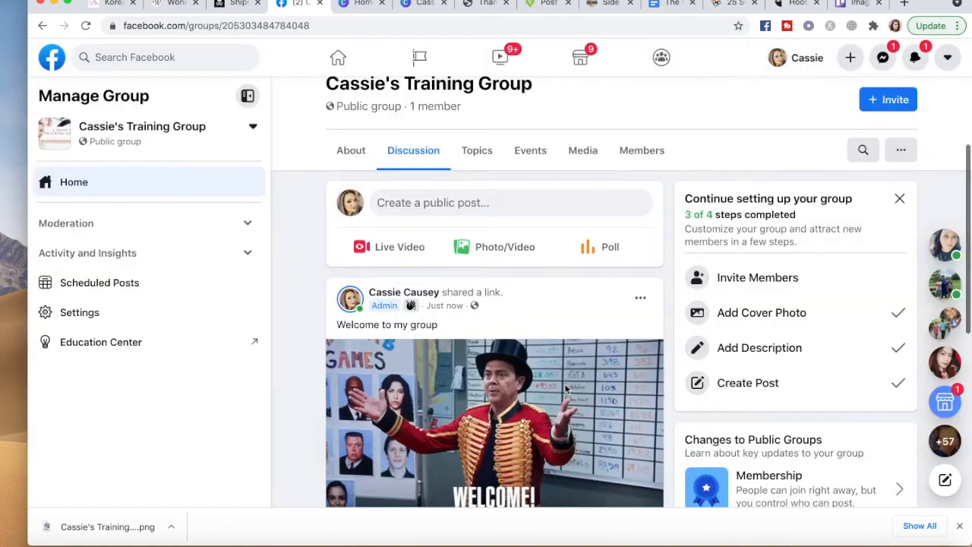
{"action": "left_click", "coordinate": [503, 212]}
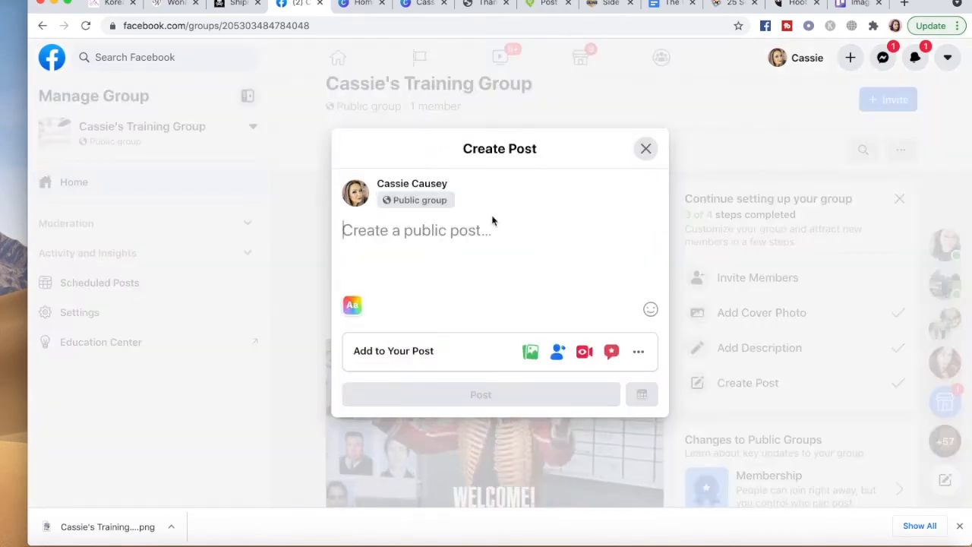
{"action": "type", "text": "what Is NOFilter"}
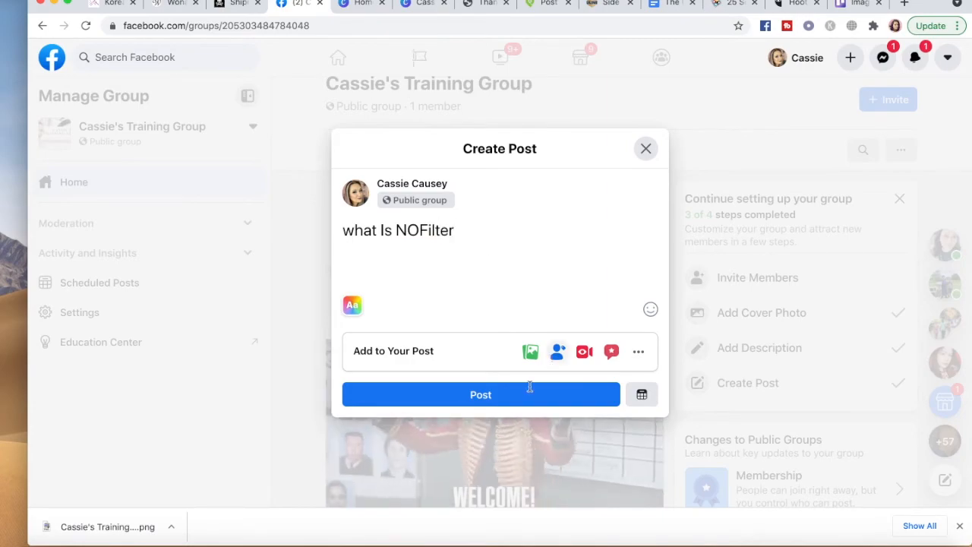
{"action": "left_click", "coordinate": [646, 148]}
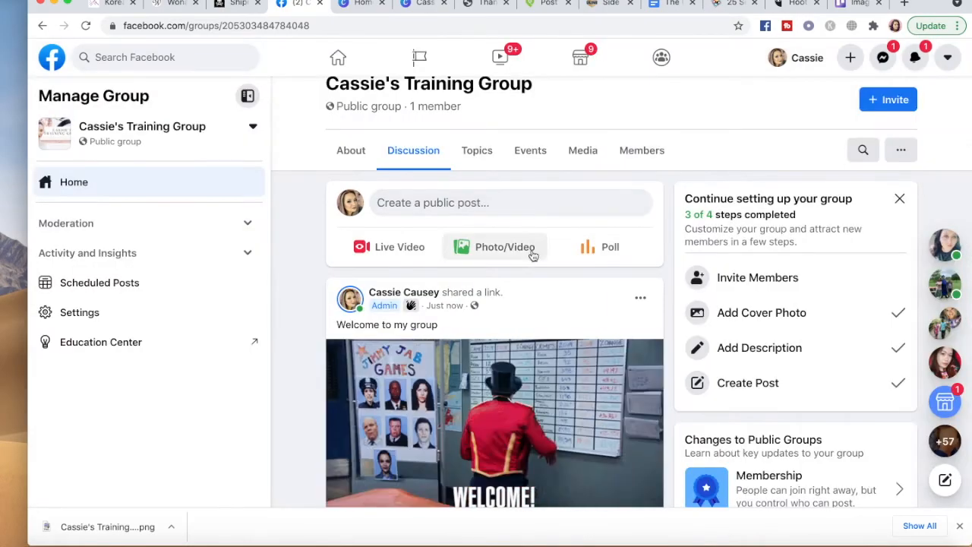
Look over the group page, including the published welcome post and the list of remaining setup tasks.
{"action": "scroll", "coordinate": [543, 321], "scroll_direction": "down", "scroll_amount": 6}
{"action": "scroll", "coordinate": [544, 322], "scroll_direction": "up", "scroll_amount": 6}
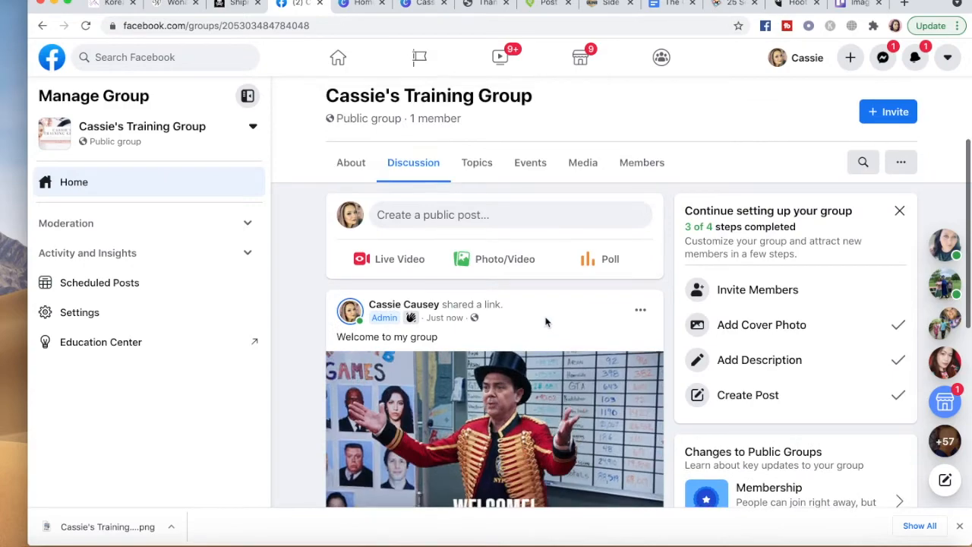
{"action": "scroll", "coordinate": [545, 322], "scroll_direction": "up", "scroll_amount": 2}
{"action": "scroll", "coordinate": [546, 322], "scroll_direction": "down", "scroll_amount": 4}
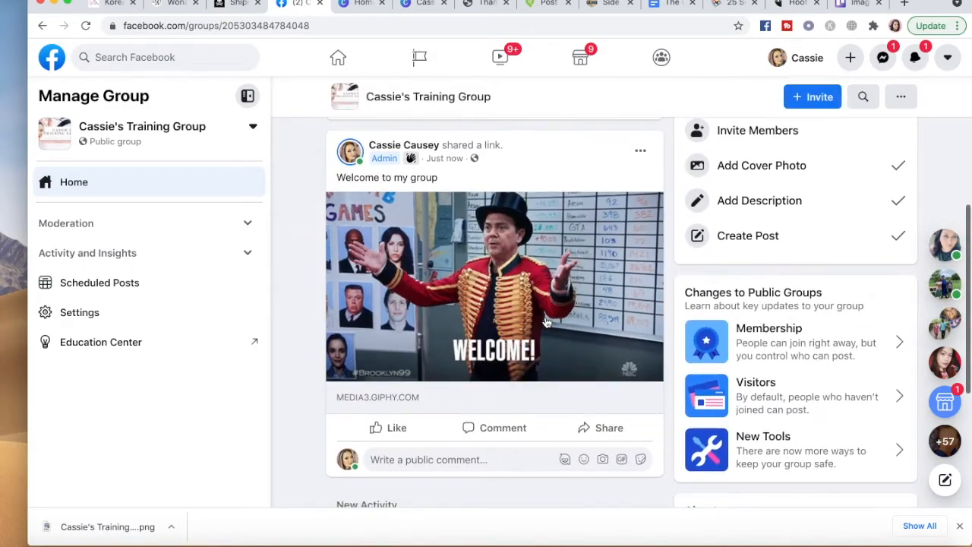
{"action": "scroll", "coordinate": [545, 322], "scroll_direction": "down", "scroll_amount": 3}
{"action": "scroll", "coordinate": [546, 322], "scroll_direction": "up", "scroll_amount": 6}
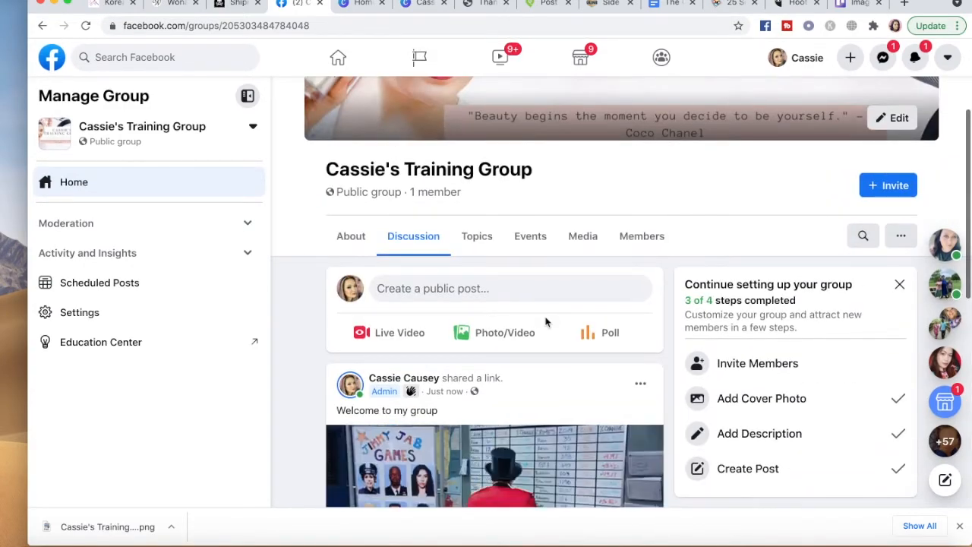
{"action": "scroll", "coordinate": [545, 322], "scroll_direction": "up", "scroll_amount": 1}
{"action": "scroll", "coordinate": [545, 322], "scroll_direction": "down", "scroll_amount": 1}
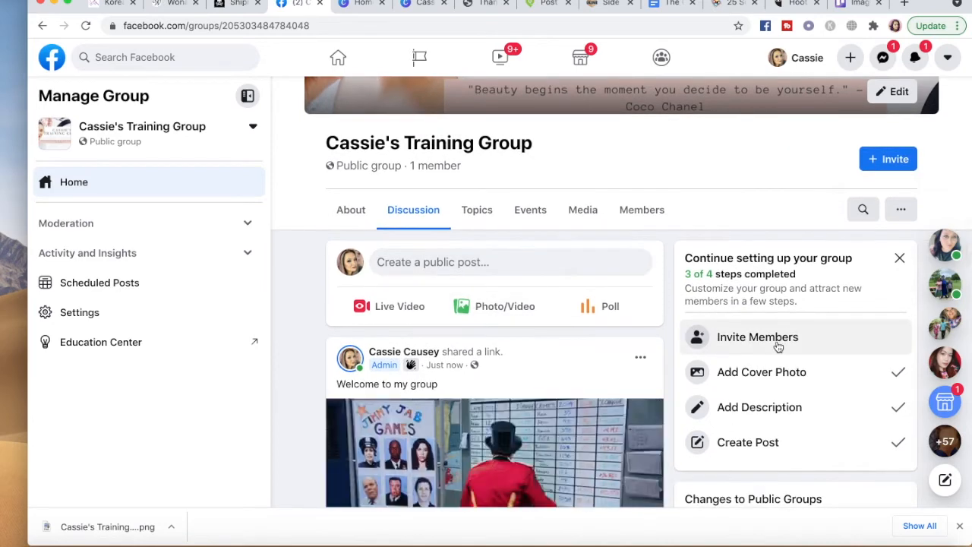
{"action": "left_click", "coordinate": [781, 344]}
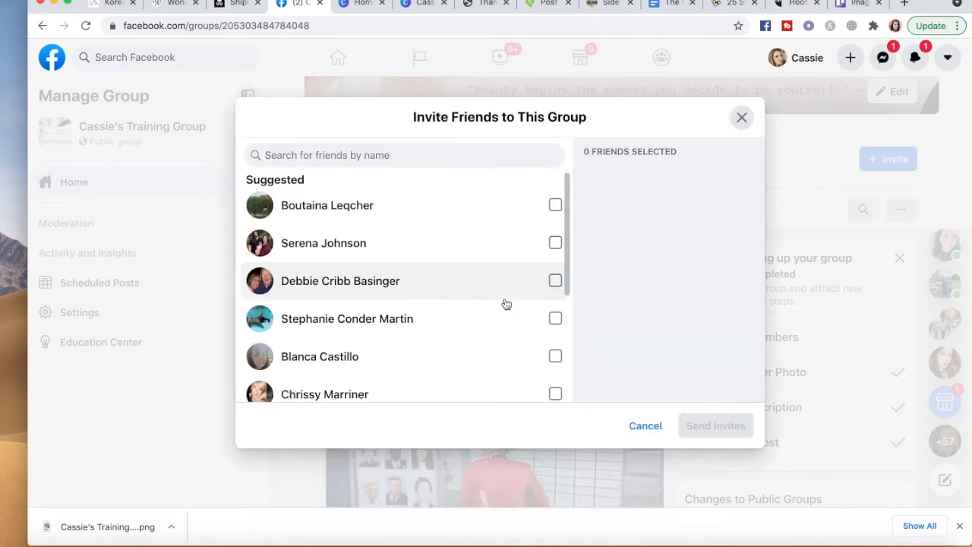
{"action": "left_click", "coordinate": [555, 205]}
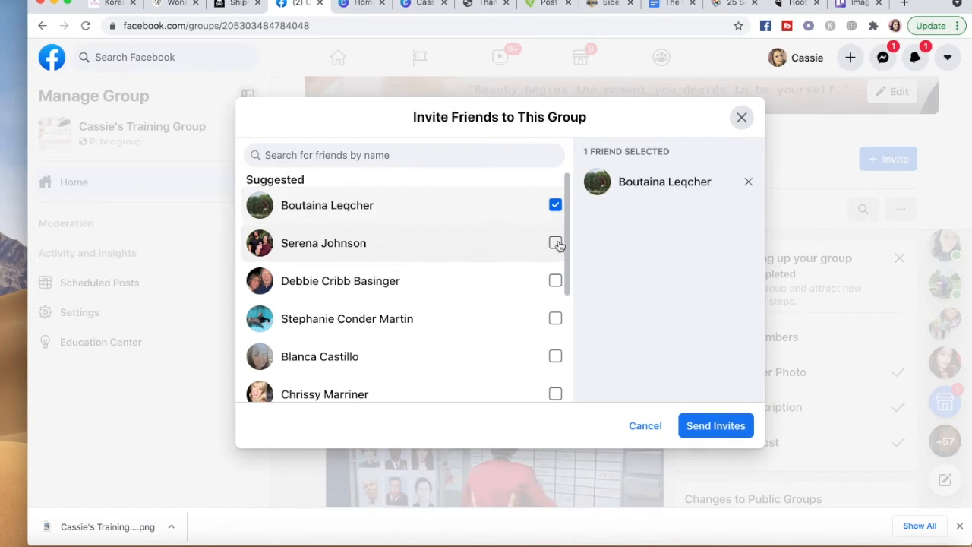
{"action": "left_click", "coordinate": [555, 242]}
{"action": "left_click", "coordinate": [555, 281]}
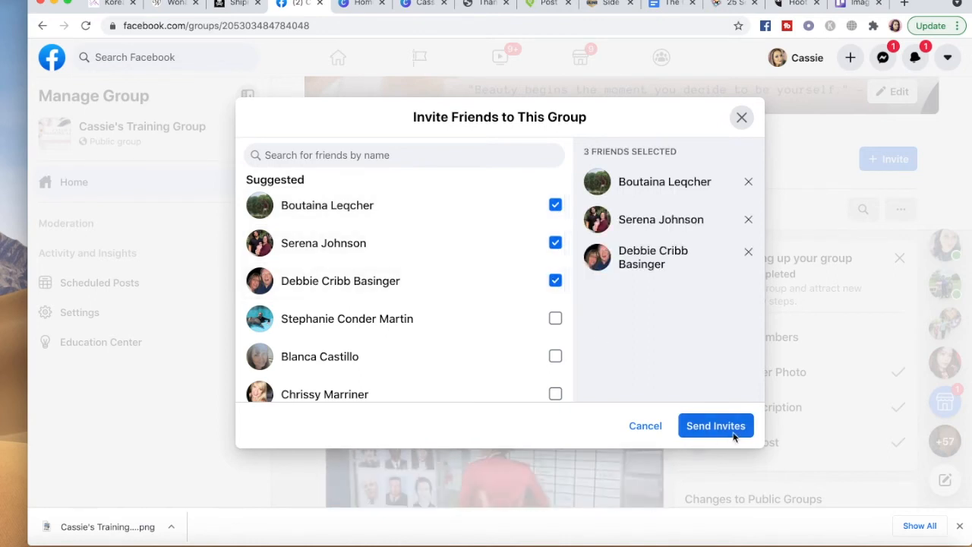
{"action": "left_click", "coordinate": [556, 205]}
{"action": "left_click", "coordinate": [555, 243]}
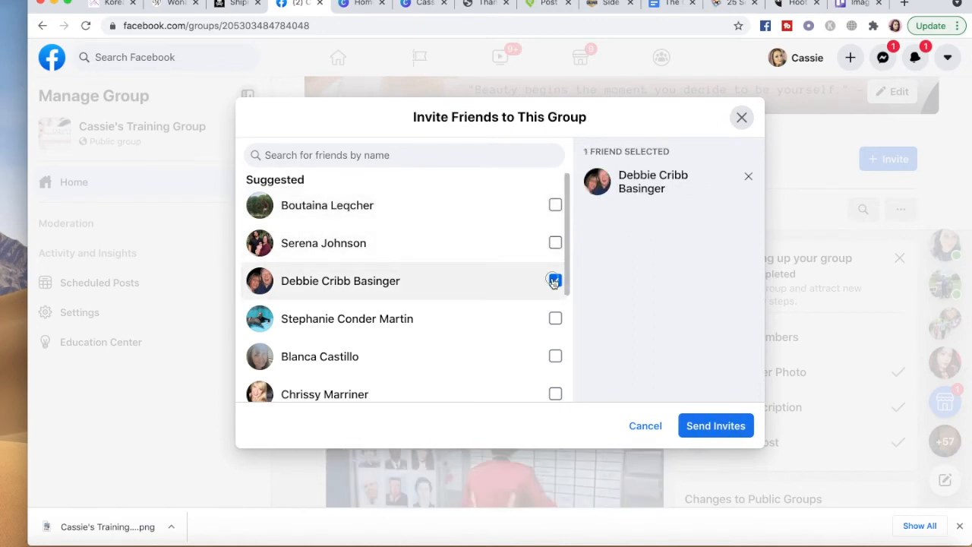
{"action": "left_click", "coordinate": [555, 280]}
{"action": "left_click", "coordinate": [741, 119]}
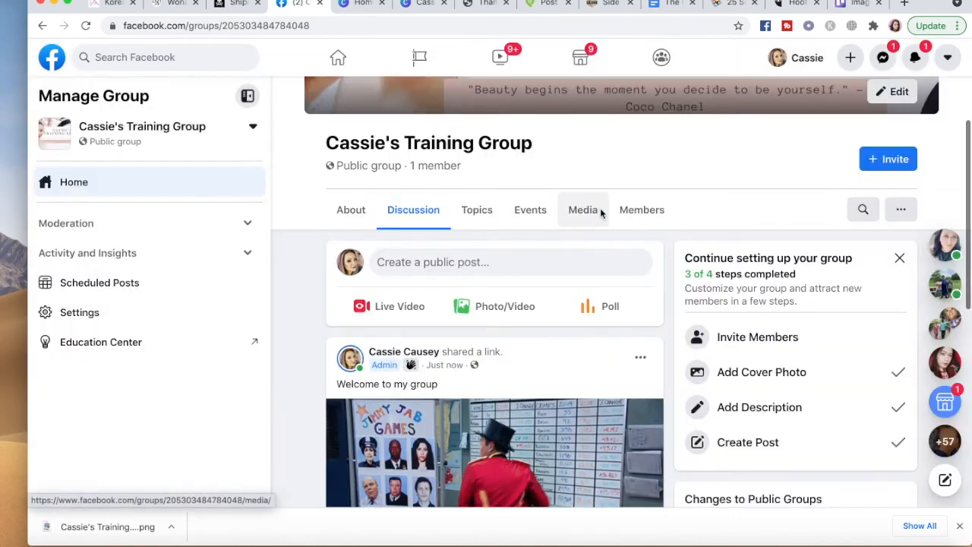
Highlight the group's current web address in the browser and look over the cover photo area.
{"action": "scroll", "coordinate": [658, 258], "scroll_direction": "up", "scroll_amount": 1}
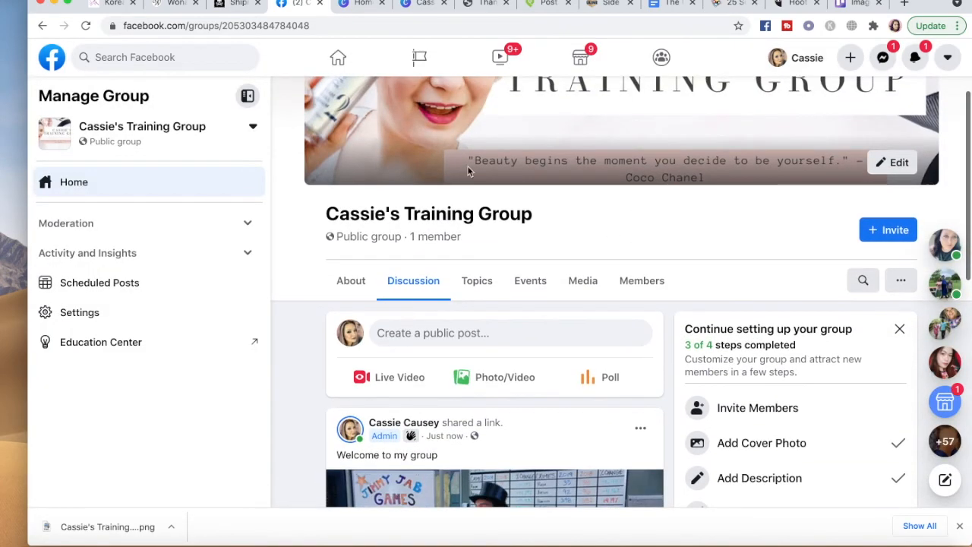
{"action": "left_click", "coordinate": [330, 30]}
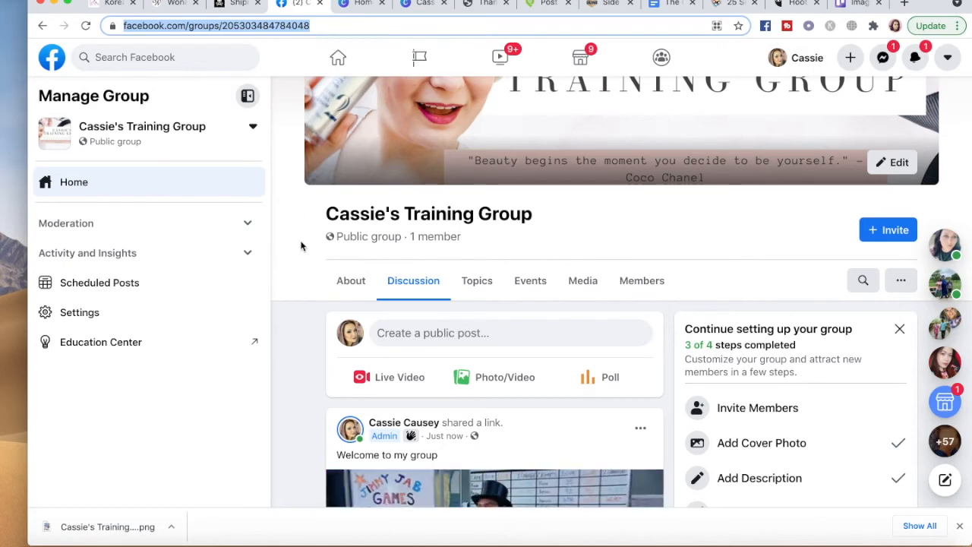
{"action": "scroll", "coordinate": [300, 245], "scroll_direction": "up", "scroll_amount": 1}
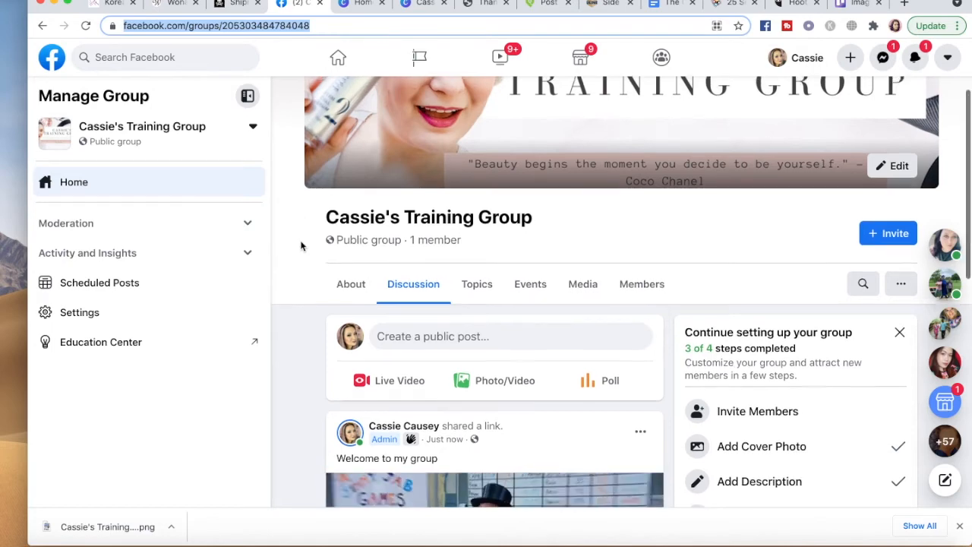
{"action": "scroll", "coordinate": [301, 245], "scroll_direction": "up", "scroll_amount": 2}
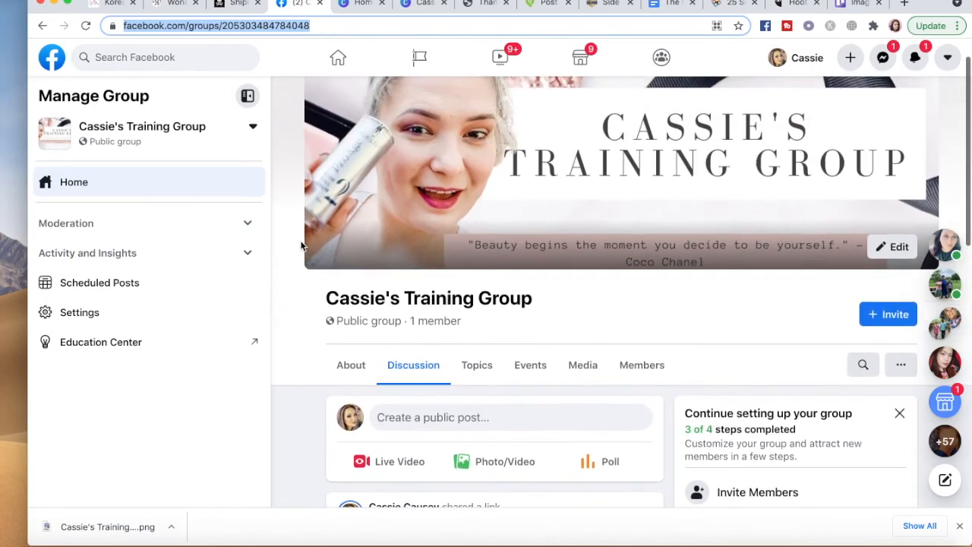
{"action": "scroll", "coordinate": [300, 245], "scroll_direction": "down", "scroll_amount": 2}
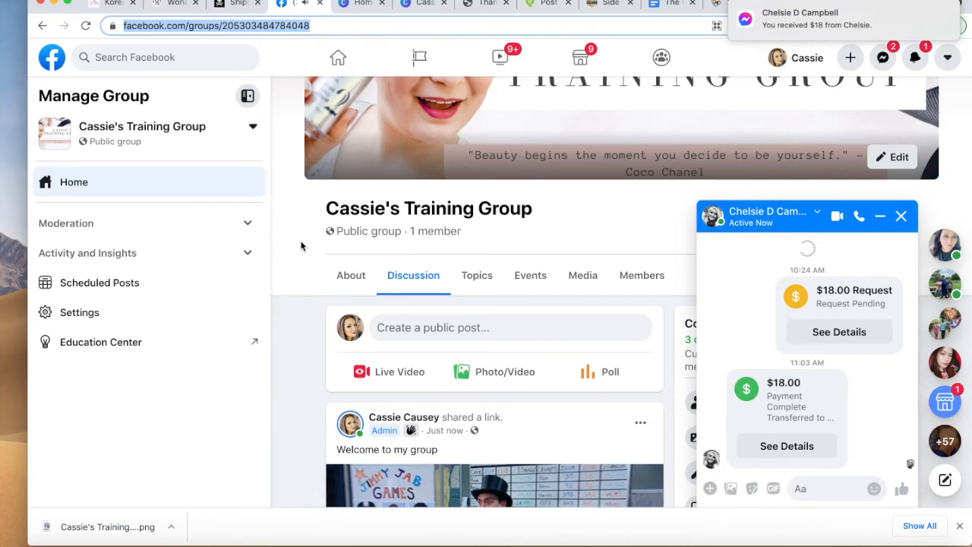
Minimize the incoming chat window that covers the group page.
{"action": "scroll", "coordinate": [301, 246], "scroll_direction": "down", "scroll_amount": 2}
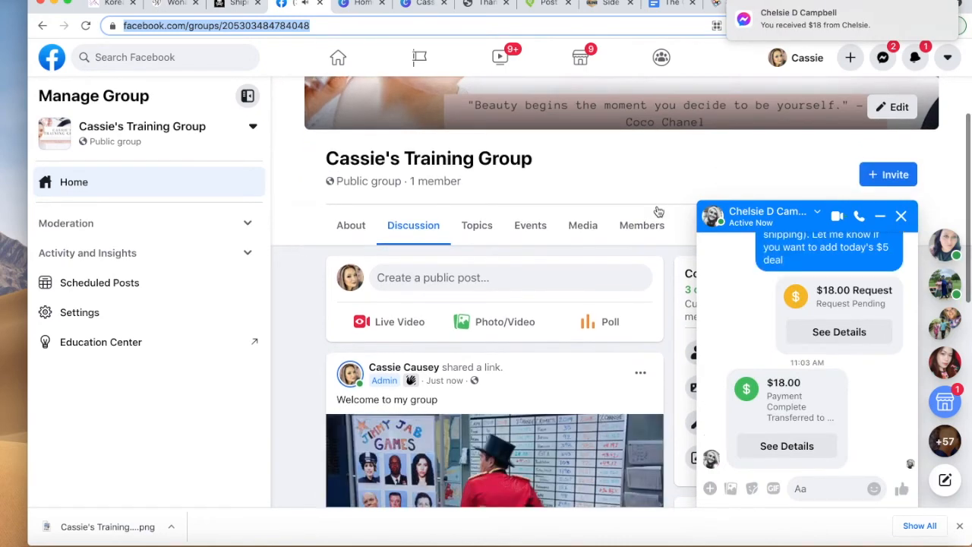
{"action": "left_click", "coordinate": [675, 204]}
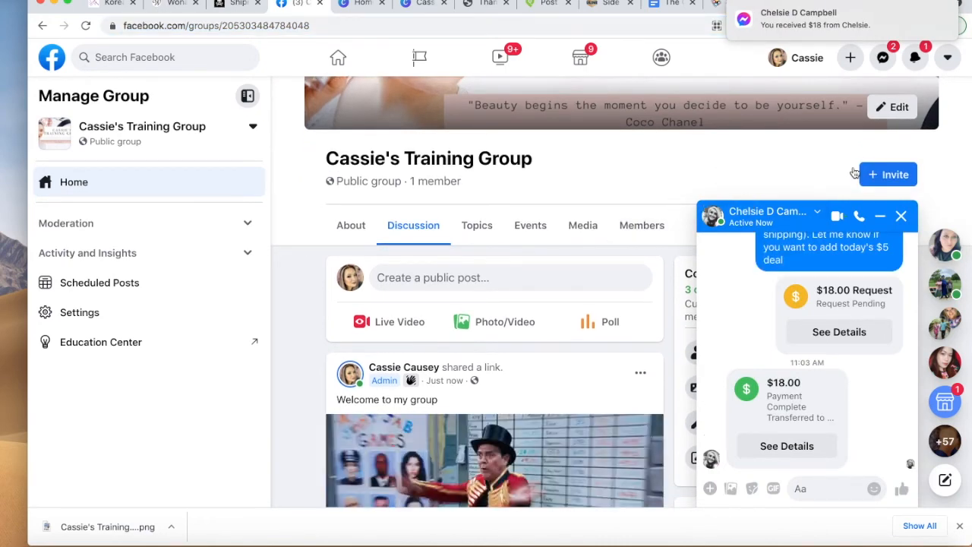
{"action": "left_click", "coordinate": [880, 216]}
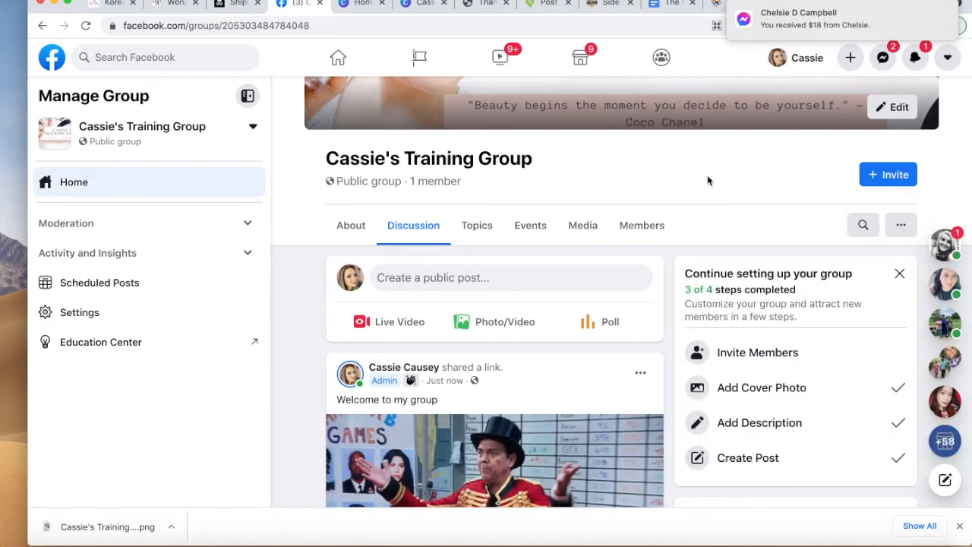
Show the group's full web address with its numeric ID, leaving the address unchanged.
{"action": "scroll", "coordinate": [708, 180], "scroll_direction": "up", "scroll_amount": 2}
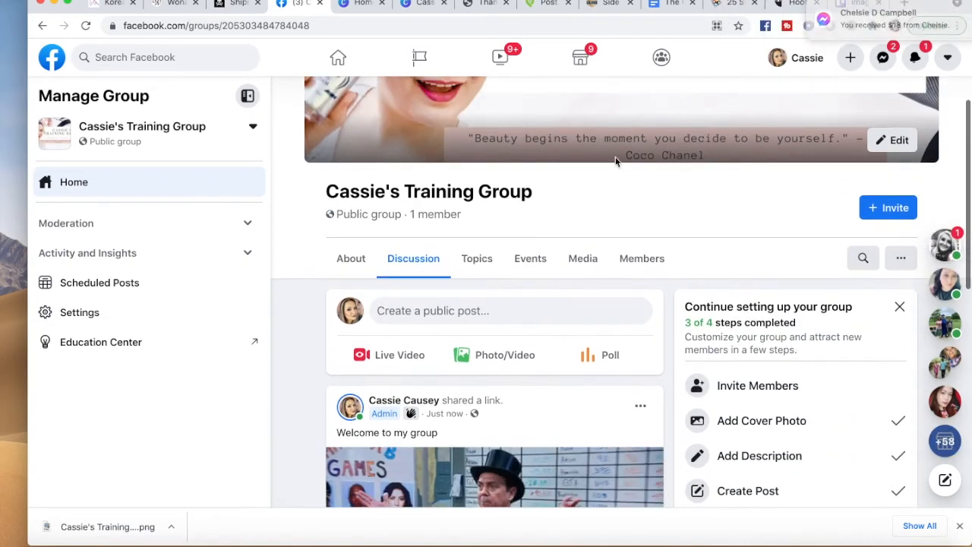
{"action": "left_click", "coordinate": [307, 27]}
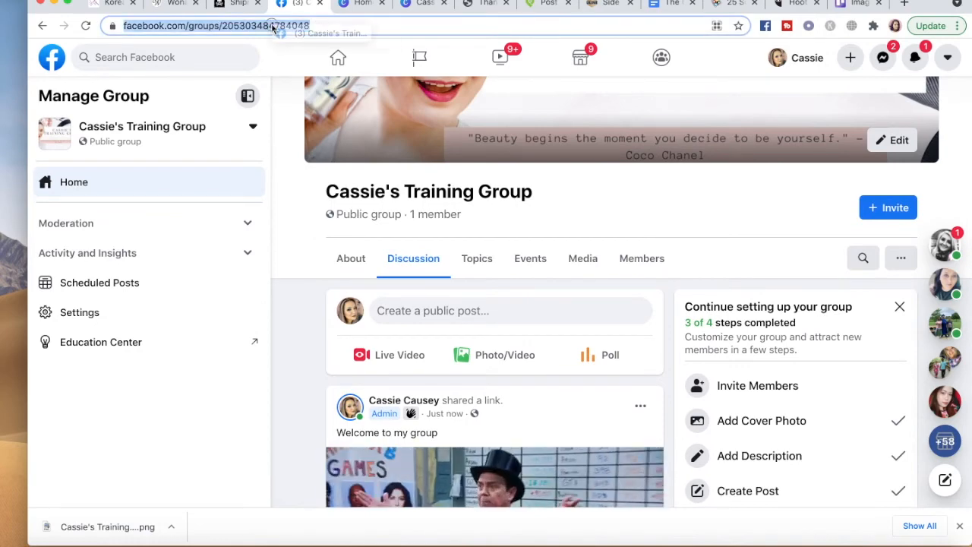
{"action": "left_click", "coordinate": [314, 26]}
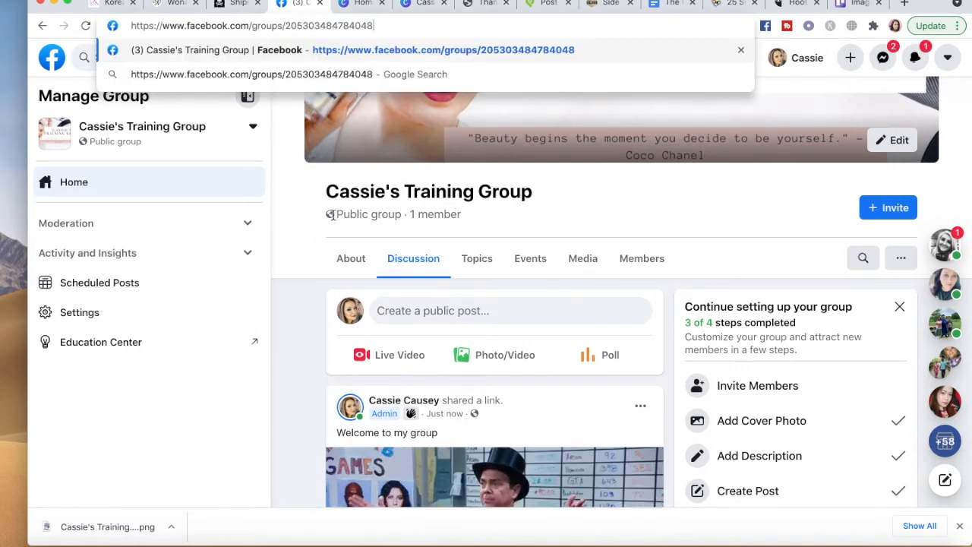
{"action": "left_click", "coordinate": [306, 234]}
{"action": "scroll", "coordinate": [298, 239], "scroll_direction": "down", "scroll_amount": 1}
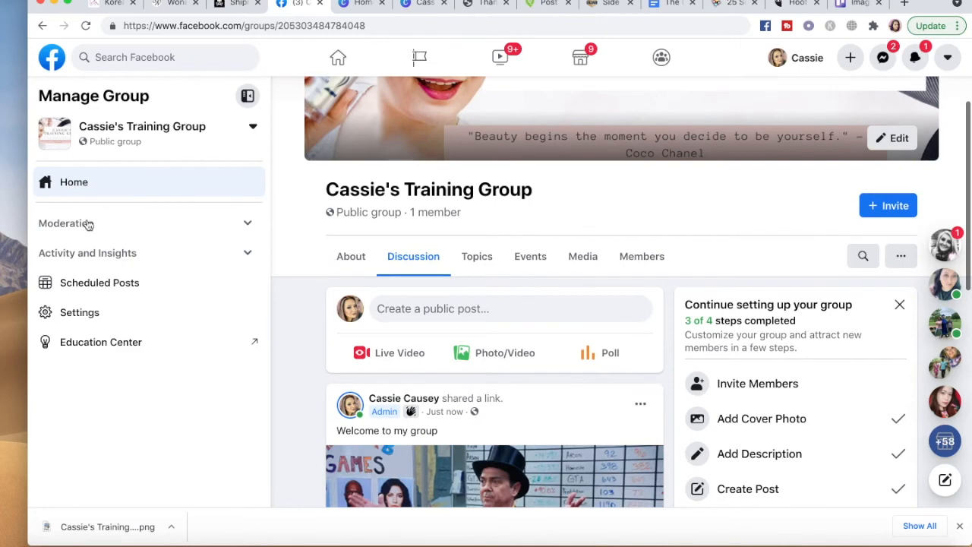
In the group settings, set the custom web address to the owner's first name followed by "straining" and save it.
{"action": "left_click", "coordinate": [77, 318]}
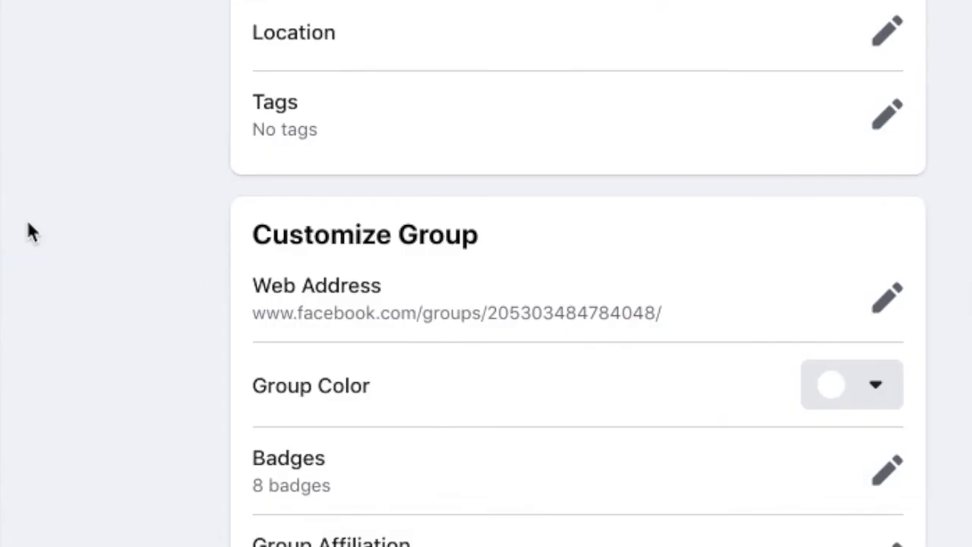
{"action": "scroll", "coordinate": [28, 222], "scroll_direction": "down", "scroll_amount": 2}
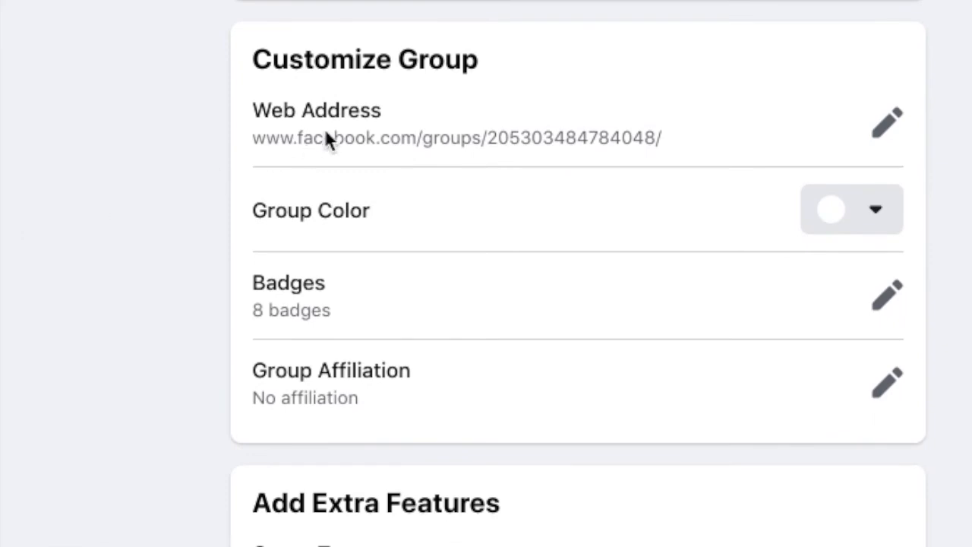
{"action": "left_click", "coordinate": [891, 123]}
{"action": "left_click", "coordinate": [743, 195]}
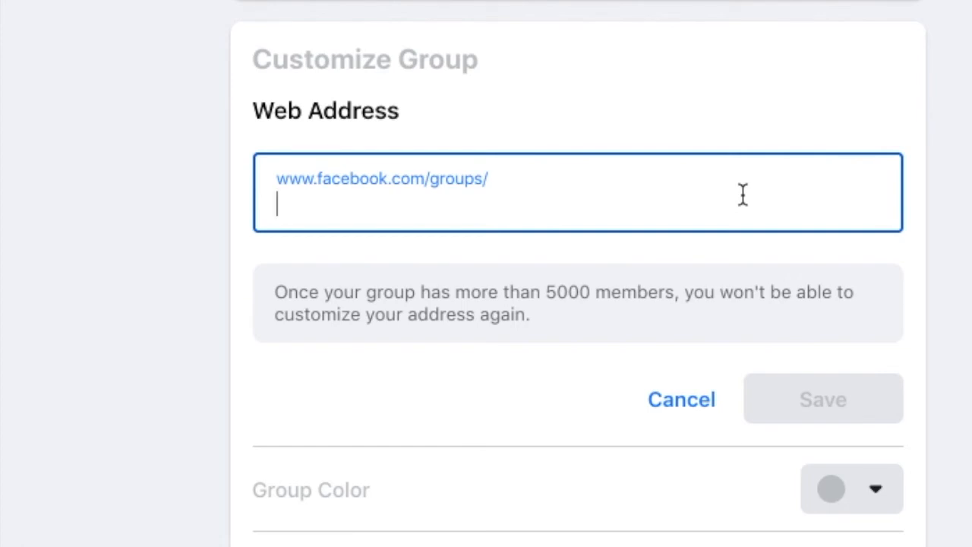
{"action": "type", "text": "cassie"}
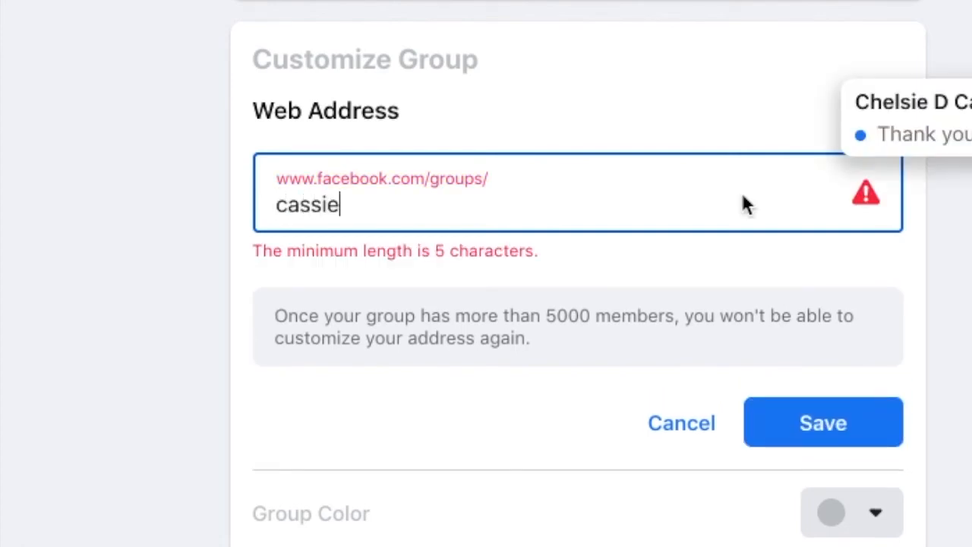
{"action": "type", "text": "straining"}
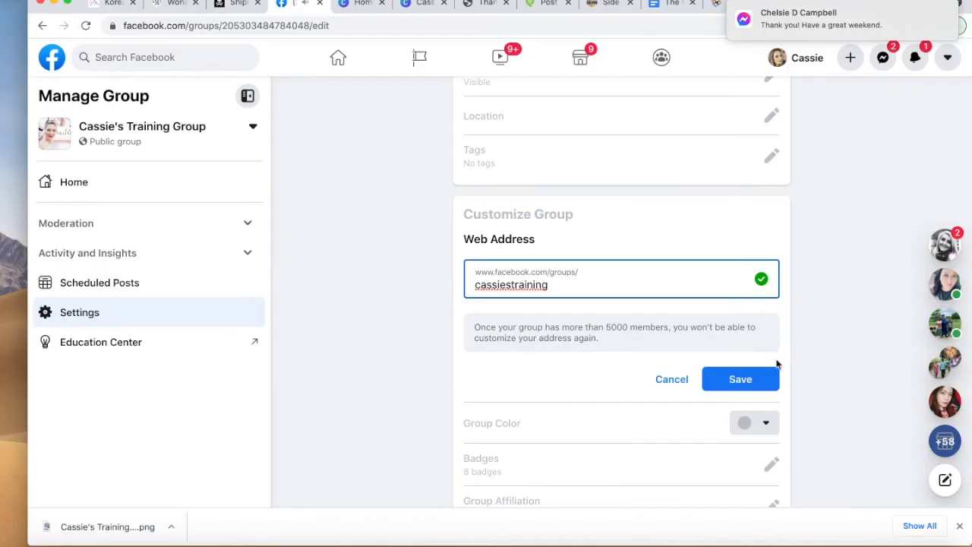
{"action": "left_click", "coordinate": [757, 382]}
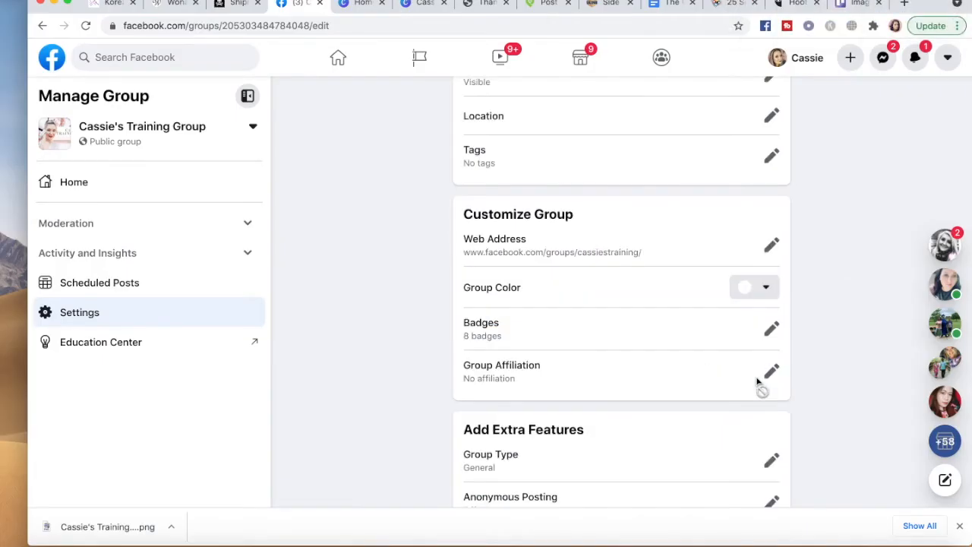
Highlight the full custom web address under Customize Group.
{"action": "left_click_drag", "start_coordinate": [650, 258], "coordinate": [466, 254]}
{"action": "left_click", "coordinate": [461, 254]}
{"action": "left_click_drag", "start_coordinate": [643, 253], "coordinate": [502, 255]}
{"action": "left_click", "coordinate": [454, 253]}
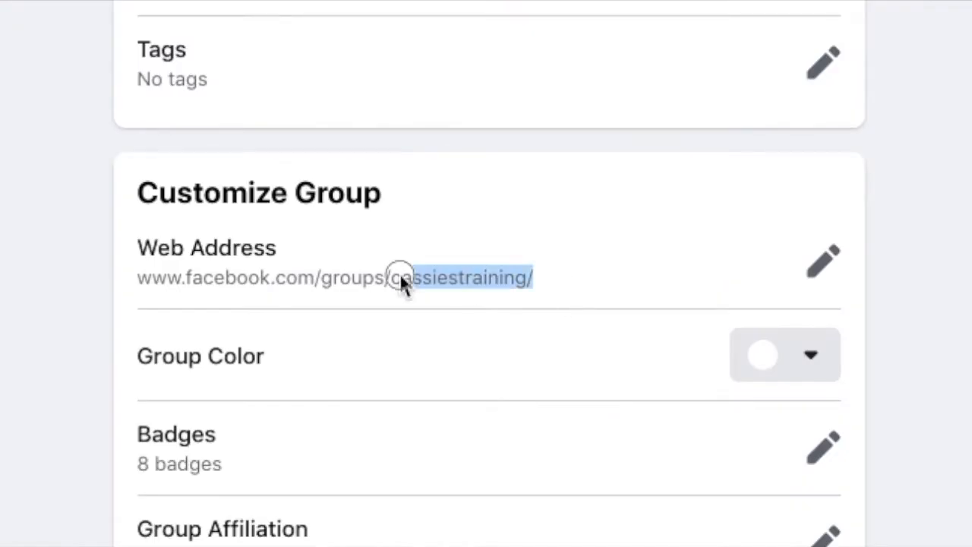
{"action": "left_click_drag", "start_coordinate": [564, 283], "coordinate": [135, 275]}
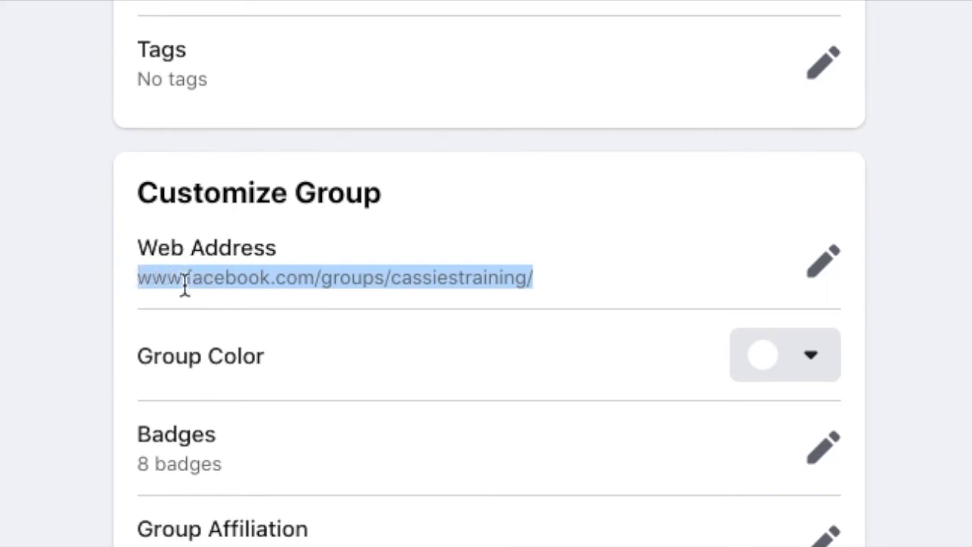
Set the group color to purple in the Customize Group settings and save it.
{"action": "left_click", "coordinate": [522, 294]}
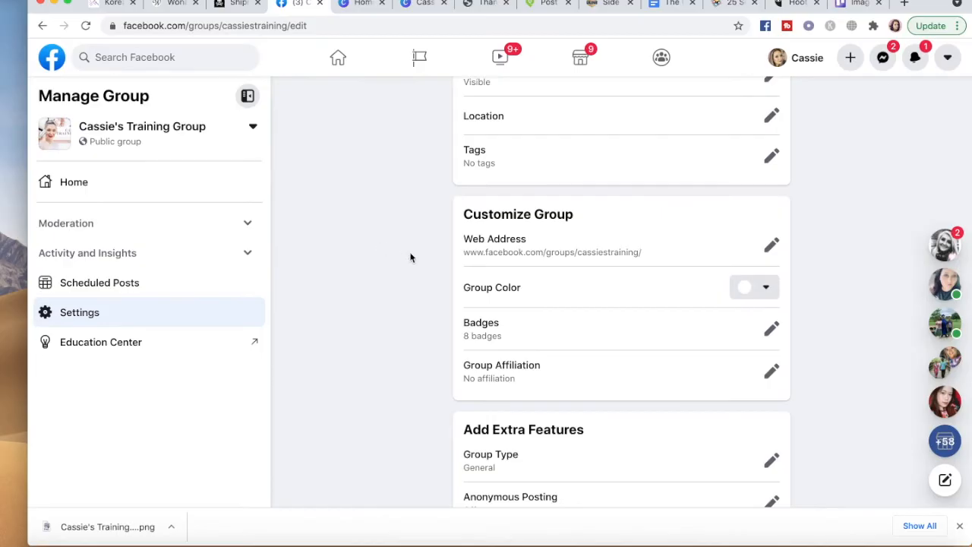
{"action": "scroll", "coordinate": [18, 278], "scroll_direction": "down", "scroll_amount": 2}
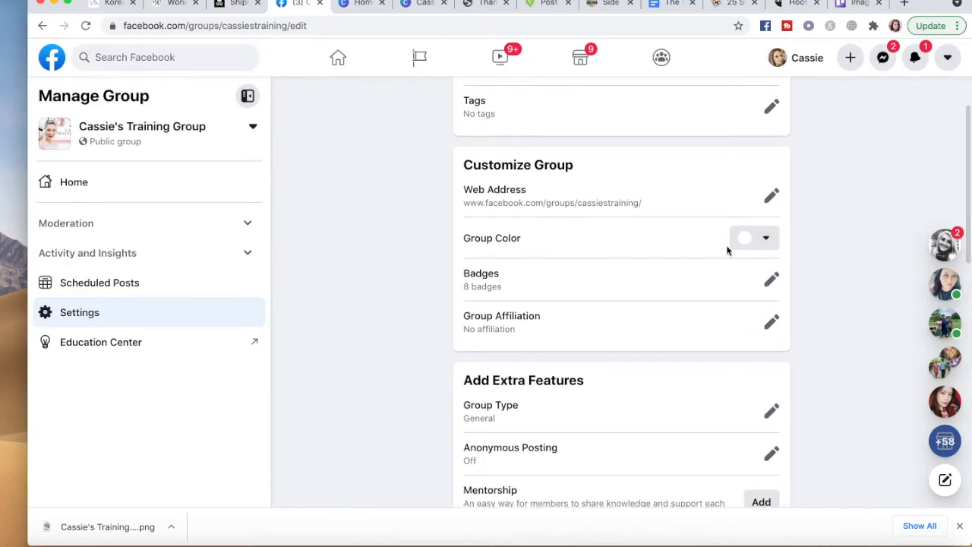
{"action": "left_click", "coordinate": [767, 240]}
{"action": "left_click", "coordinate": [672, 309]}
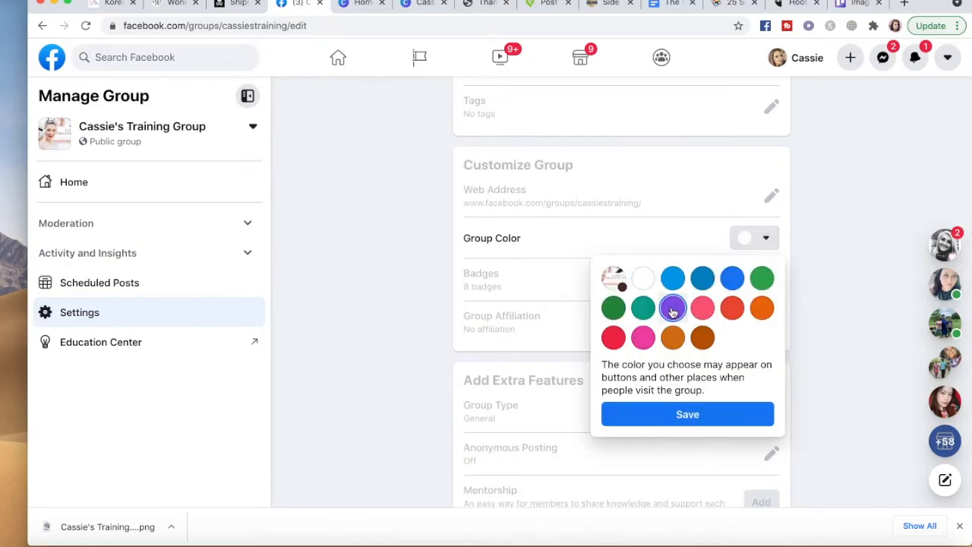
Turn on Approve All Member Posts under Manage Discussion and save the setting.
{"action": "scroll", "coordinate": [444, 261], "scroll_direction": "down", "scroll_amount": 10}
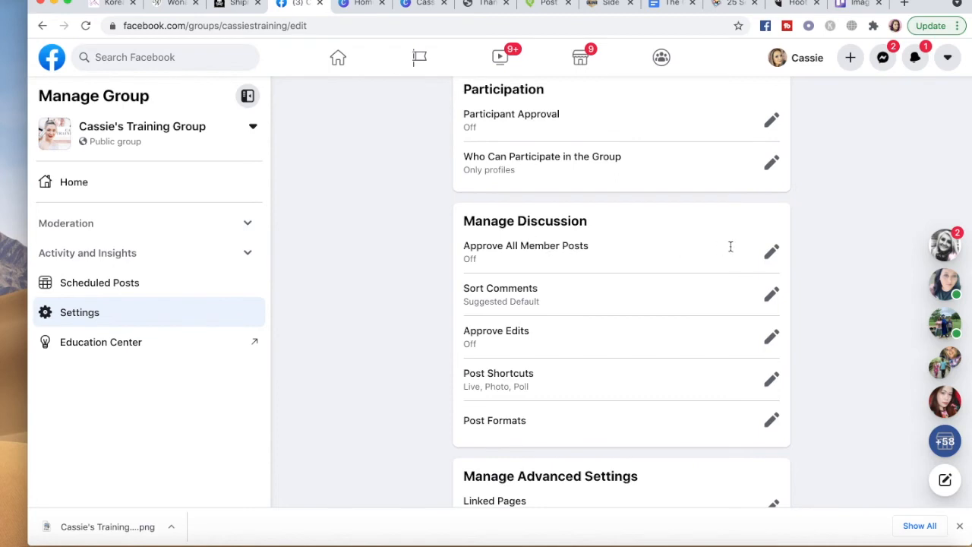
{"action": "left_click", "coordinate": [771, 255]}
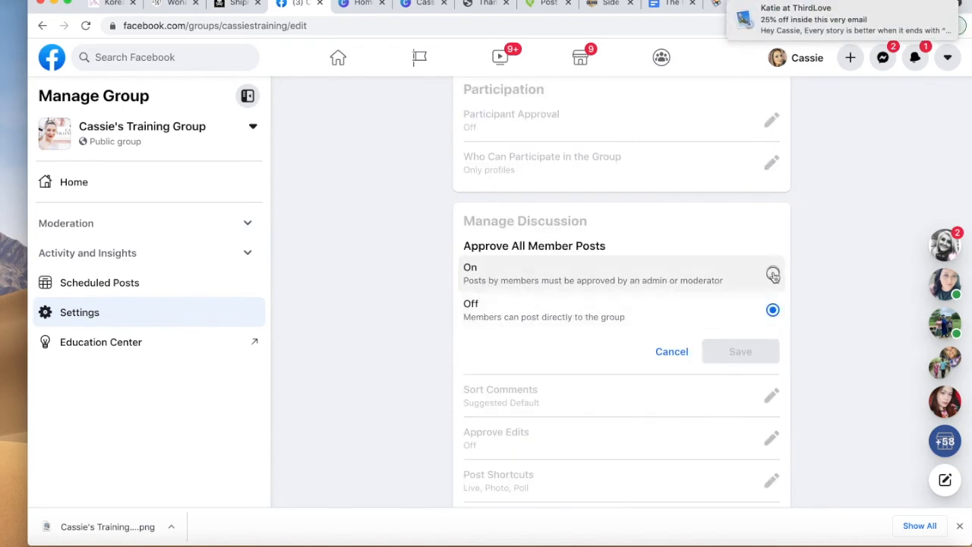
{"action": "left_click", "coordinate": [773, 273]}
{"action": "left_click", "coordinate": [743, 350]}
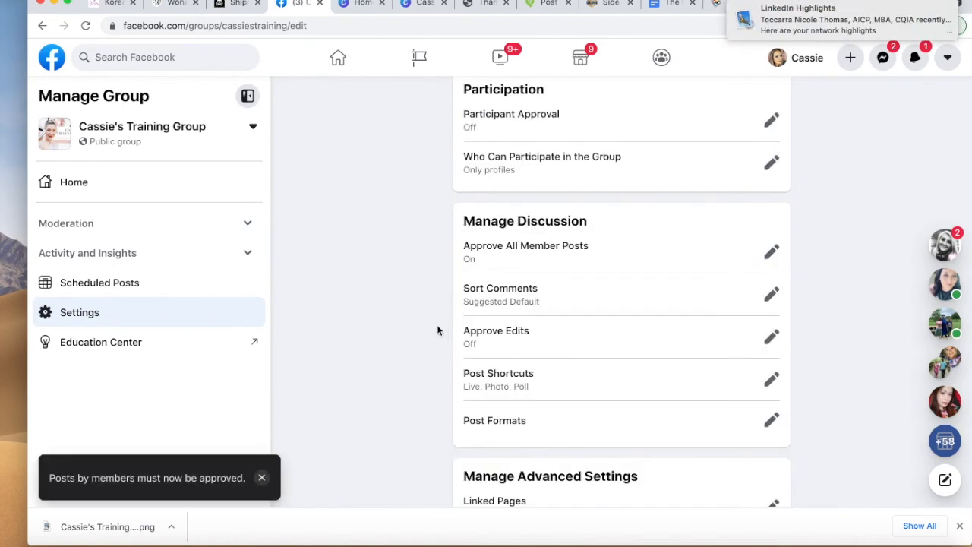
Link the owner's Makeup Artist page to the group through Linked Pages in the advanced settings.
{"action": "scroll", "coordinate": [451, 343], "scroll_direction": "down", "scroll_amount": 4}
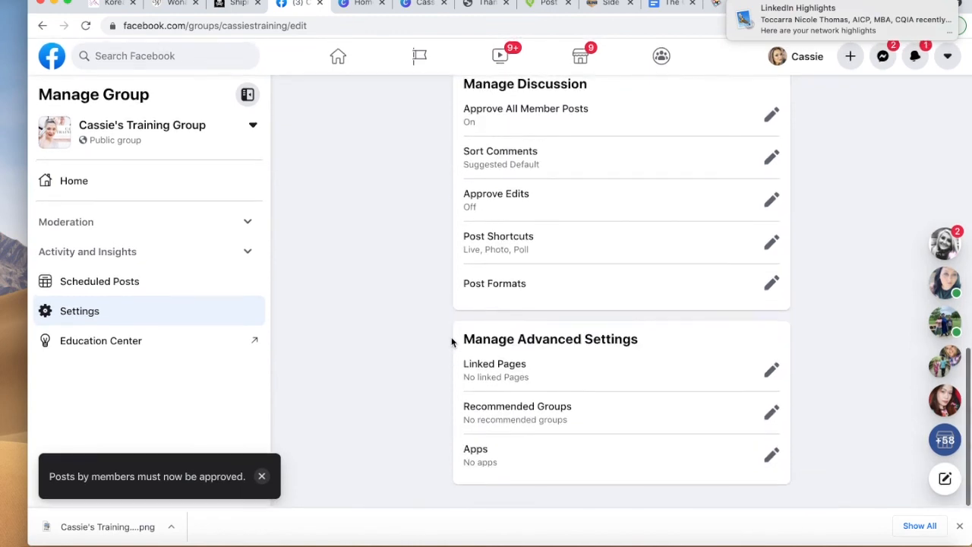
{"action": "left_click", "coordinate": [772, 369]}
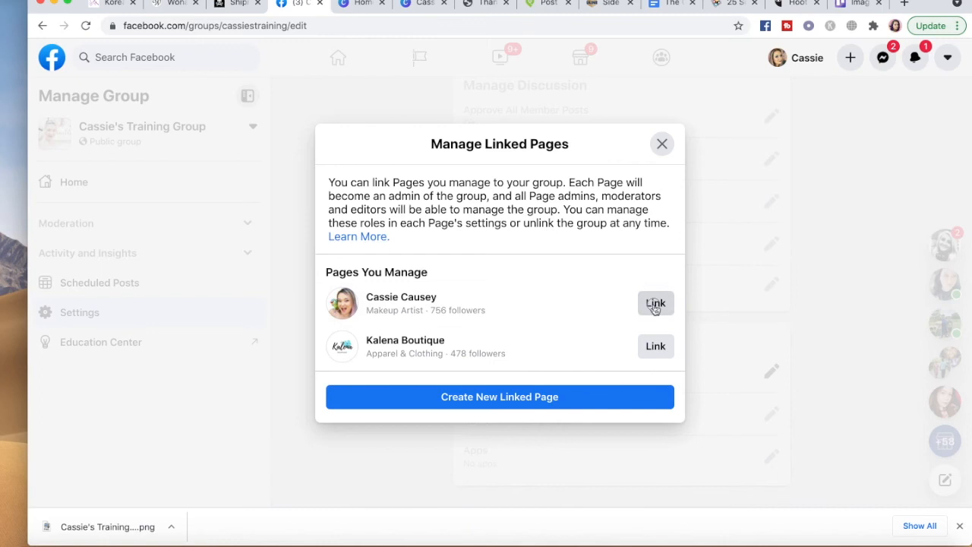
{"action": "left_click", "coordinate": [655, 302]}
{"action": "left_click", "coordinate": [628, 315]}
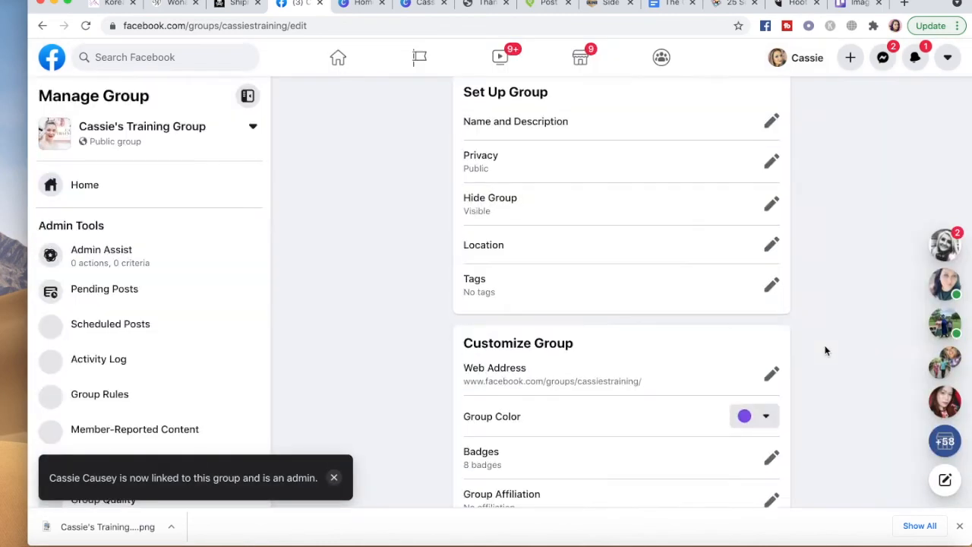
Set up the group rules by creating the first rule, "Be kind and courteous".
{"action": "scroll", "coordinate": [826, 350], "scroll_direction": "down", "scroll_amount": 10}
{"action": "scroll", "coordinate": [827, 350], "scroll_direction": "down", "scroll_amount": 5}
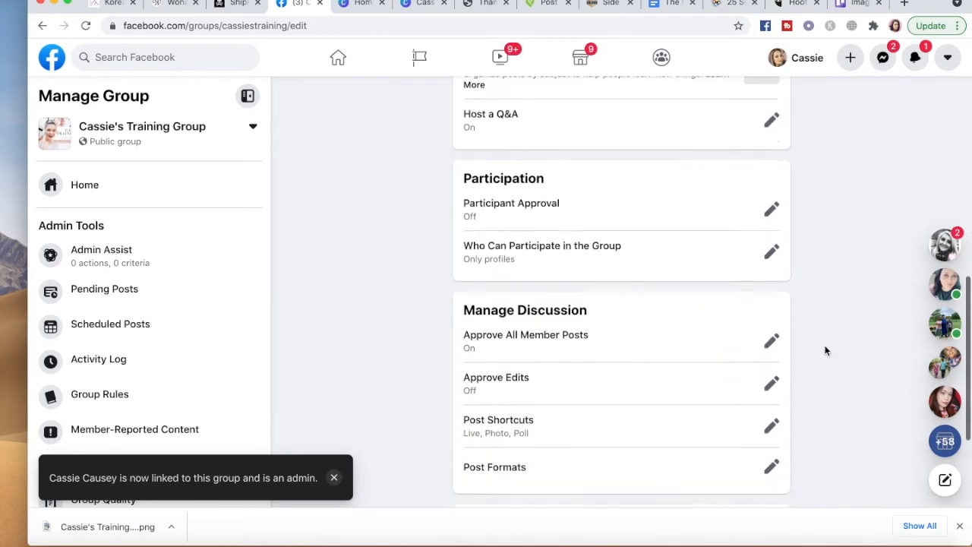
{"action": "scroll", "coordinate": [827, 350], "scroll_direction": "up", "scroll_amount": 12}
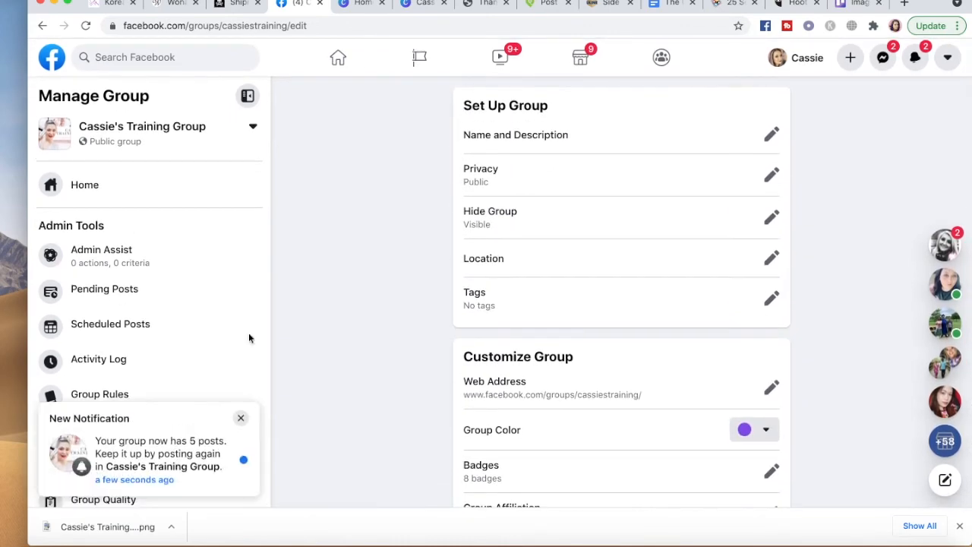
{"action": "scroll", "coordinate": [152, 370], "scroll_direction": "down", "scroll_amount": 1}
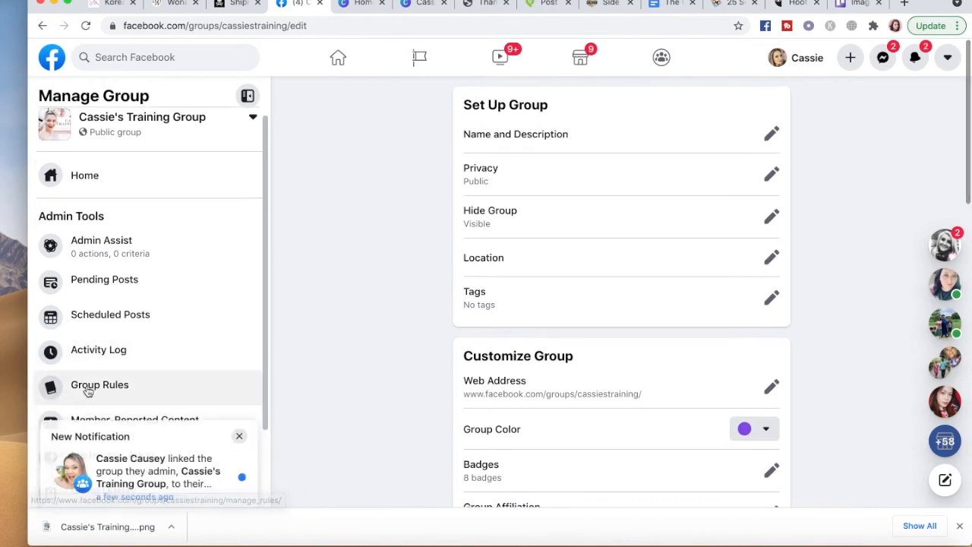
{"action": "left_click", "coordinate": [200, 382]}
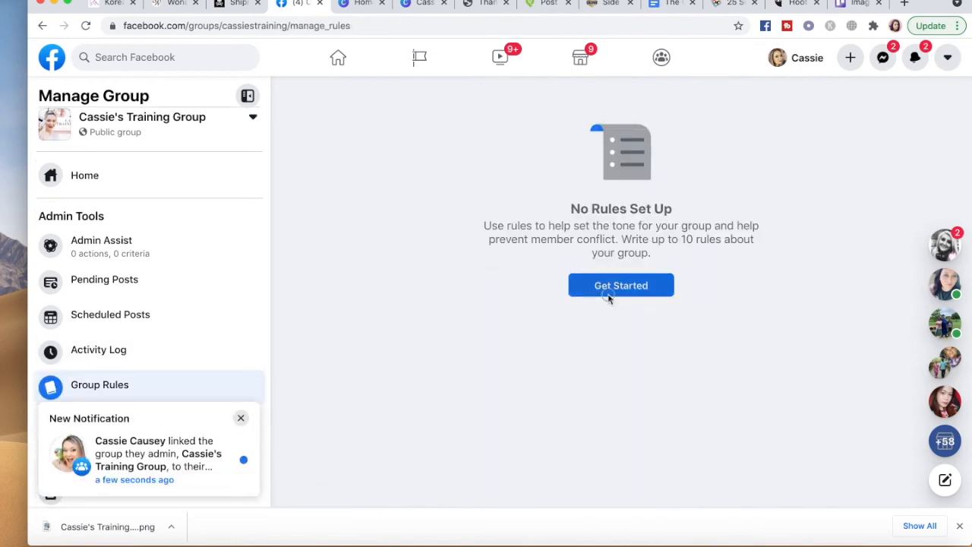
{"action": "left_click", "coordinate": [607, 293]}
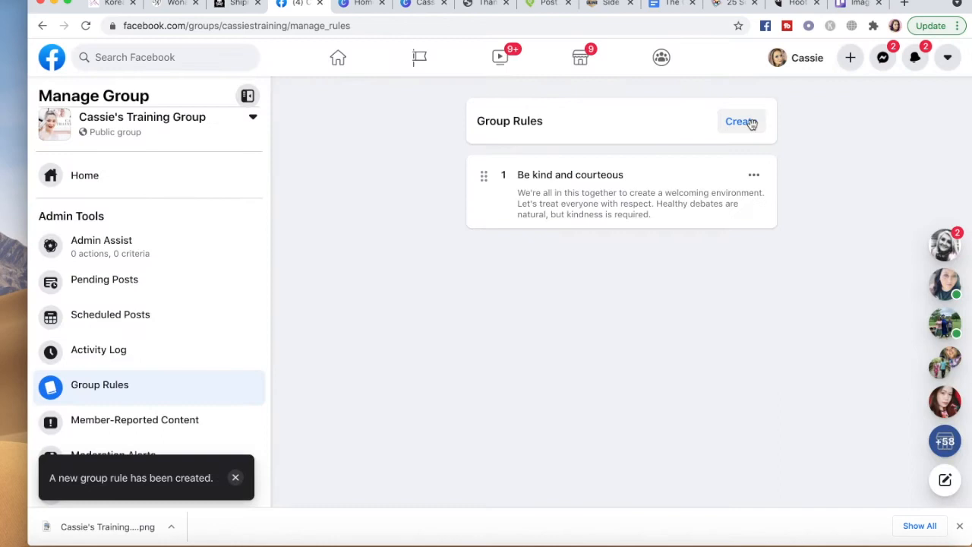
Return to the group's home page and start a new post reading "How to schedule a post".
{"action": "scroll", "coordinate": [157, 329], "scroll_direction": "down", "scroll_amount": 1}
{"action": "scroll", "coordinate": [157, 330], "scroll_direction": "up", "scroll_amount": 2}
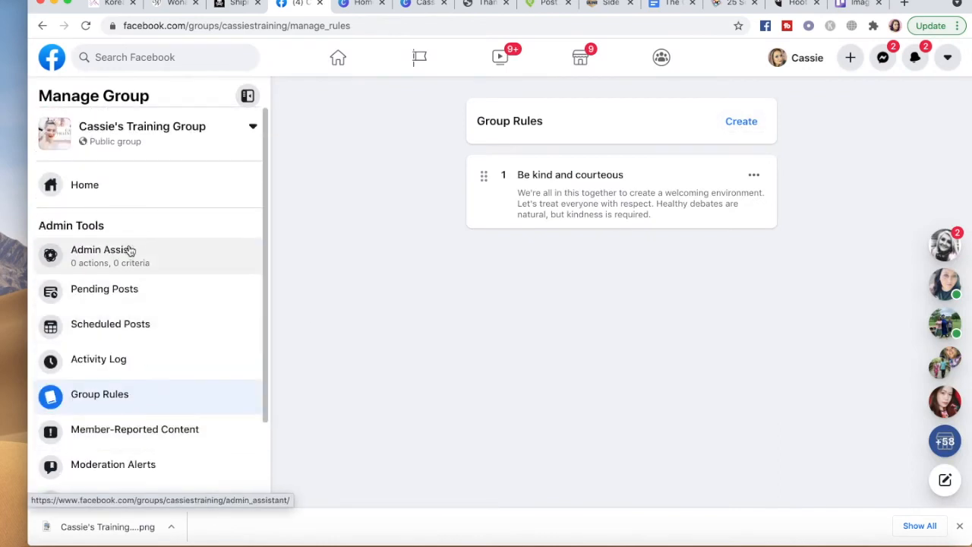
{"action": "left_click", "coordinate": [78, 192]}
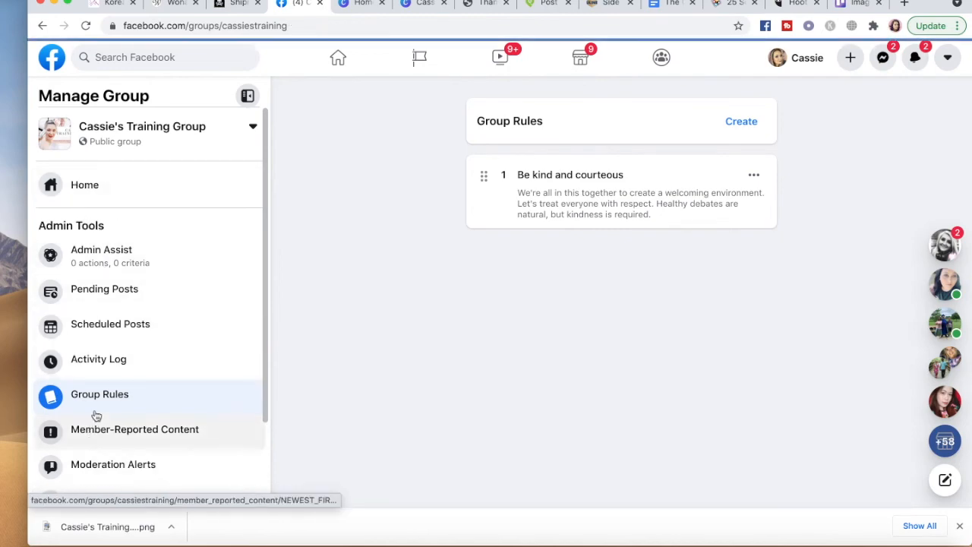
{"action": "scroll", "coordinate": [303, 278], "scroll_direction": "up", "scroll_amount": 5}
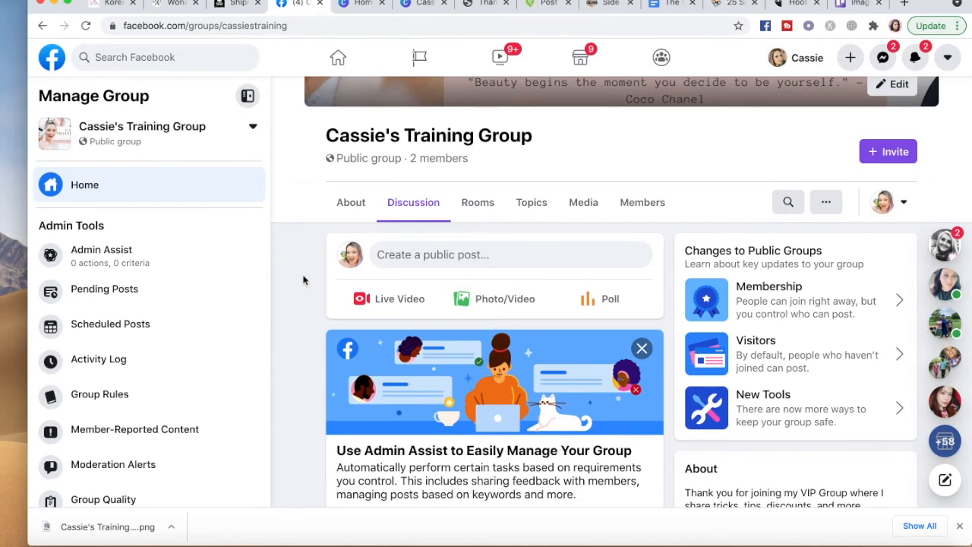
{"action": "left_click", "coordinate": [475, 257]}
{"action": "type", "text": "How to schedule a post"}
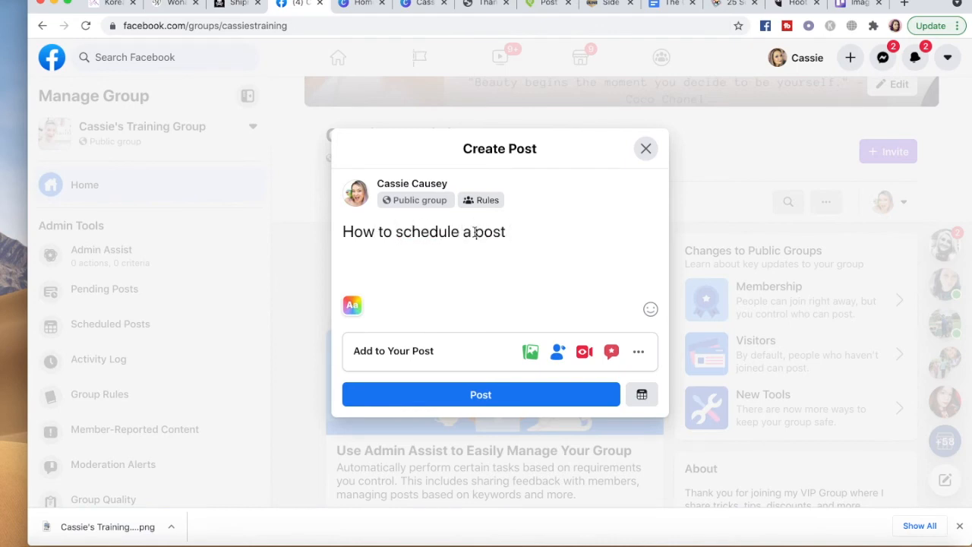
Attach the photo IMG_0442.JPG.jpg from Downloads to the post and extend its text with "about flawless face".
{"action": "left_click", "coordinate": [530, 352]}
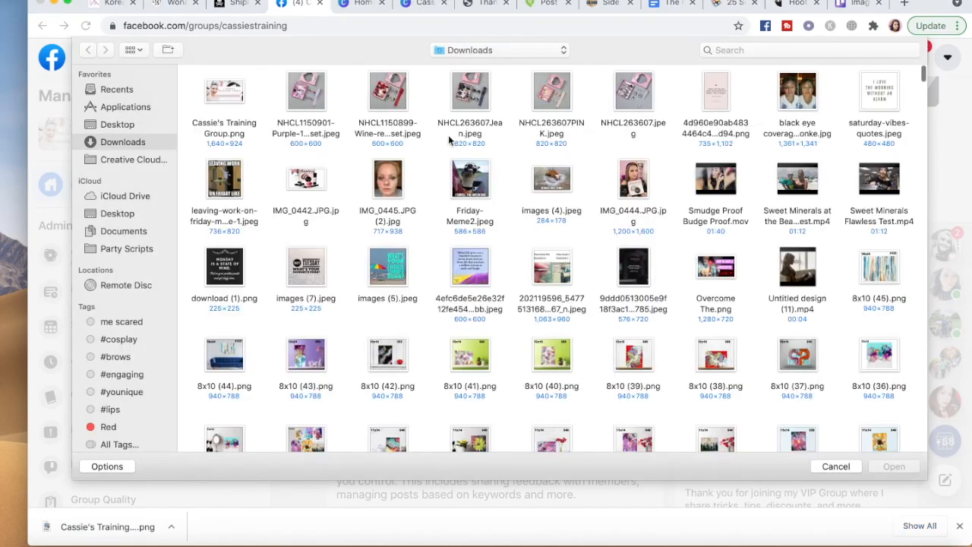
{"action": "left_click", "coordinate": [387, 190]}
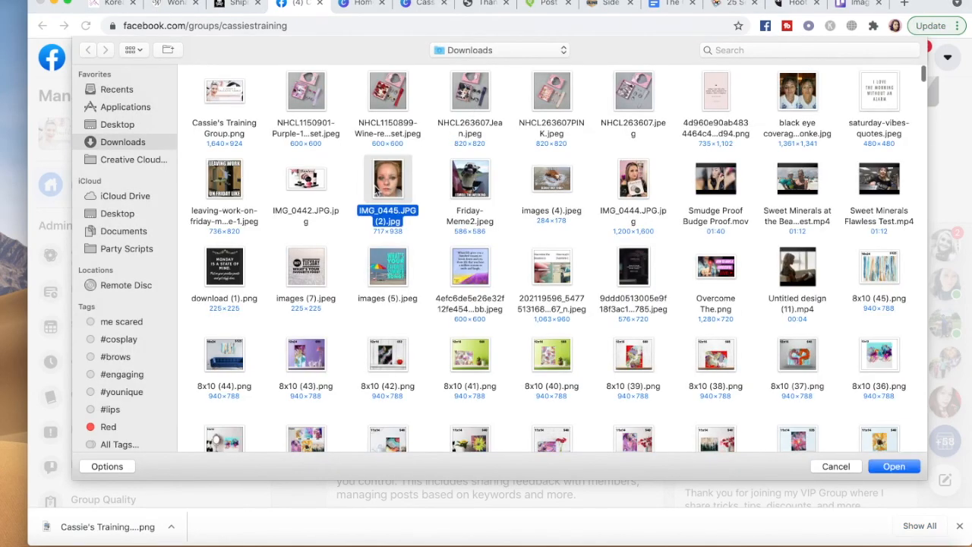
{"action": "left_click", "coordinate": [308, 190]}
{"action": "left_click", "coordinate": [895, 466]}
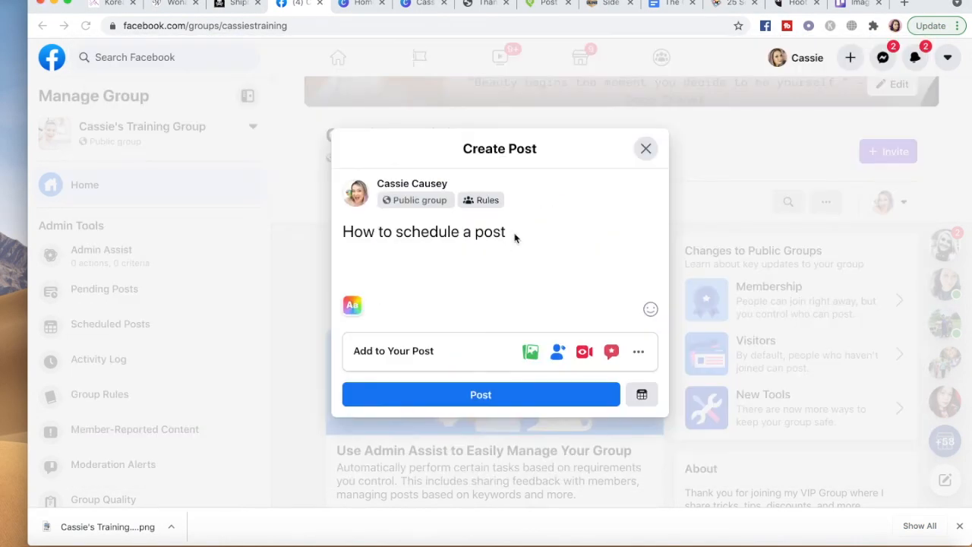
{"action": "type", "text": "about flawless face"}
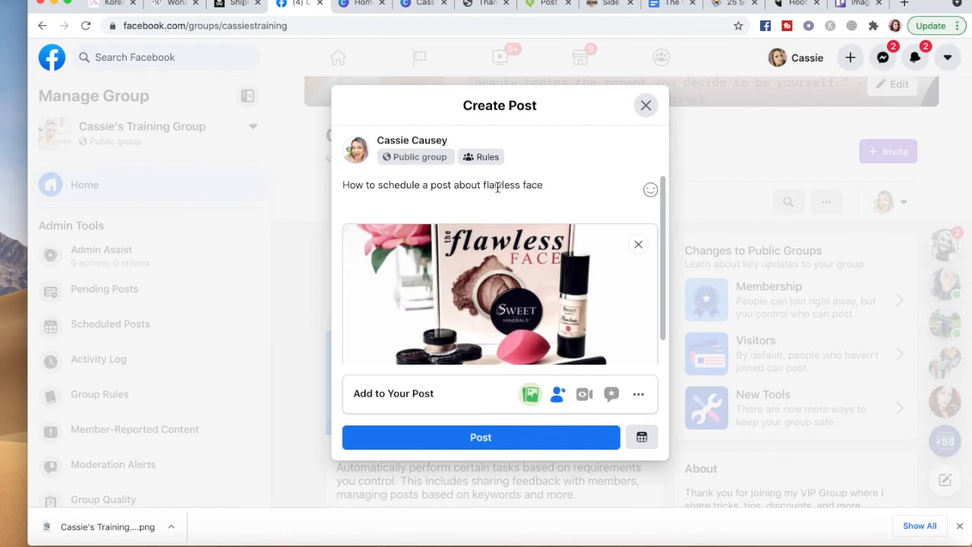
{"action": "left_click_drag", "start_coordinate": [342, 185], "coordinate": [548, 185]}
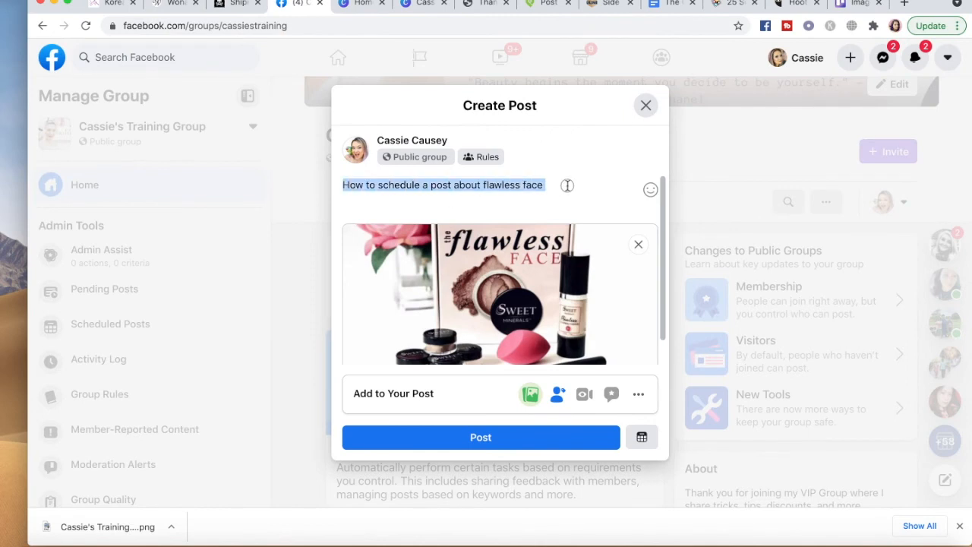
Schedule the post for Jun 18, 2021 at 1:30 PM.
{"action": "scroll", "coordinate": [551, 295], "scroll_direction": "down", "scroll_amount": 1}
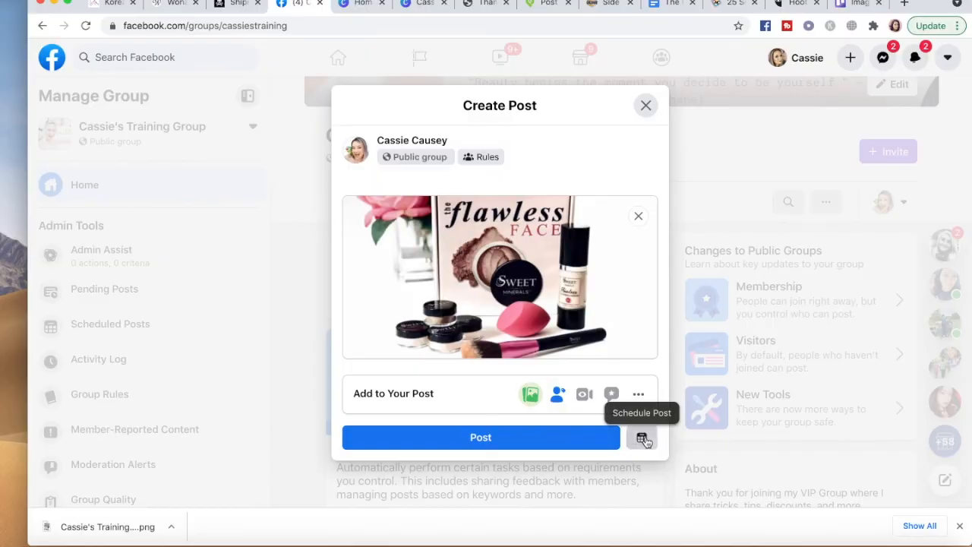
{"action": "left_click", "coordinate": [644, 439]}
{"action": "left_click", "coordinate": [454, 254]}
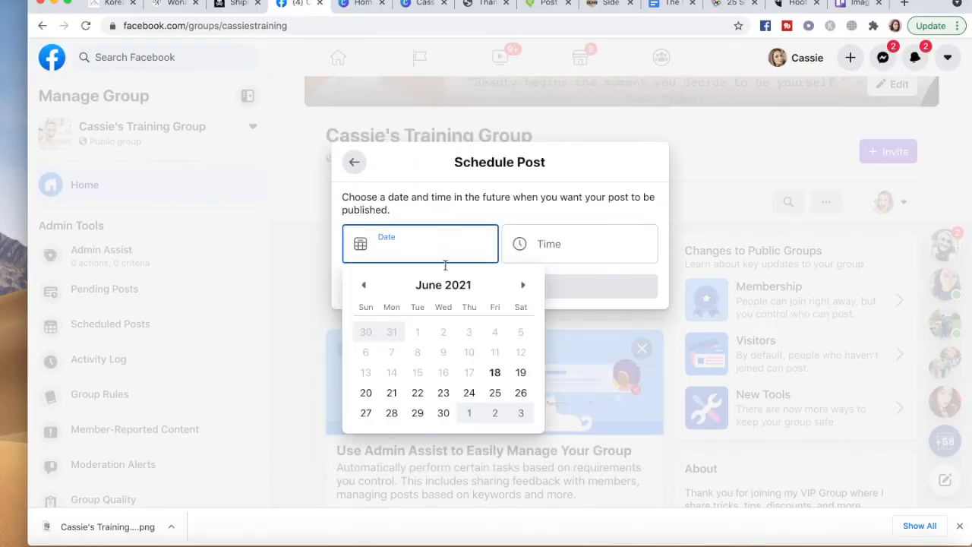
{"action": "left_click", "coordinate": [495, 372]}
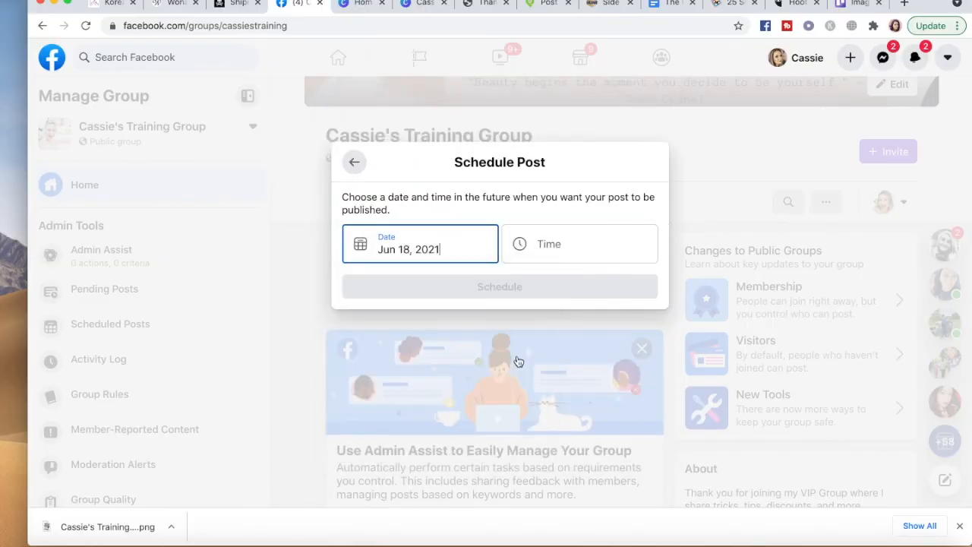
{"action": "left_click", "coordinate": [571, 243]}
{"action": "scroll", "coordinate": [573, 439], "scroll_direction": "down", "scroll_amount": 5}
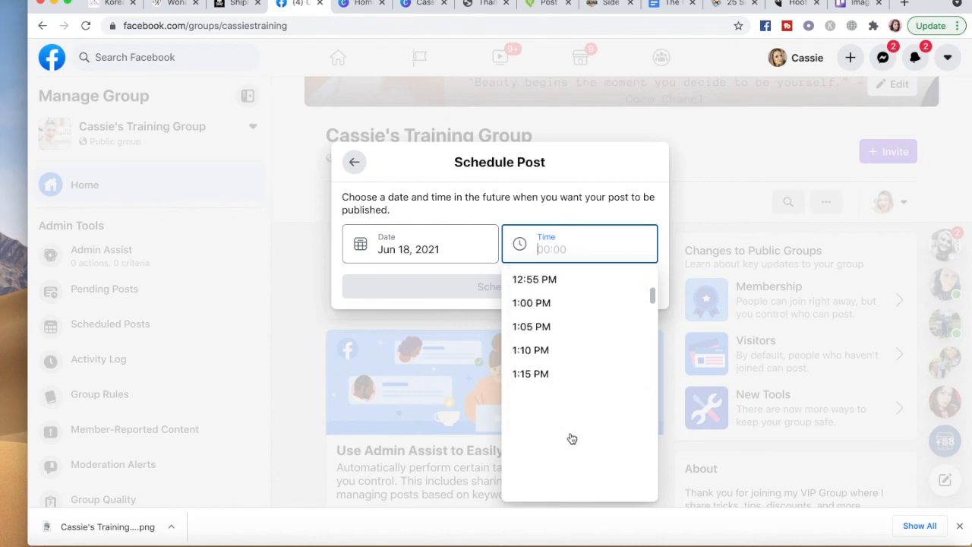
{"action": "left_click", "coordinate": [563, 439]}
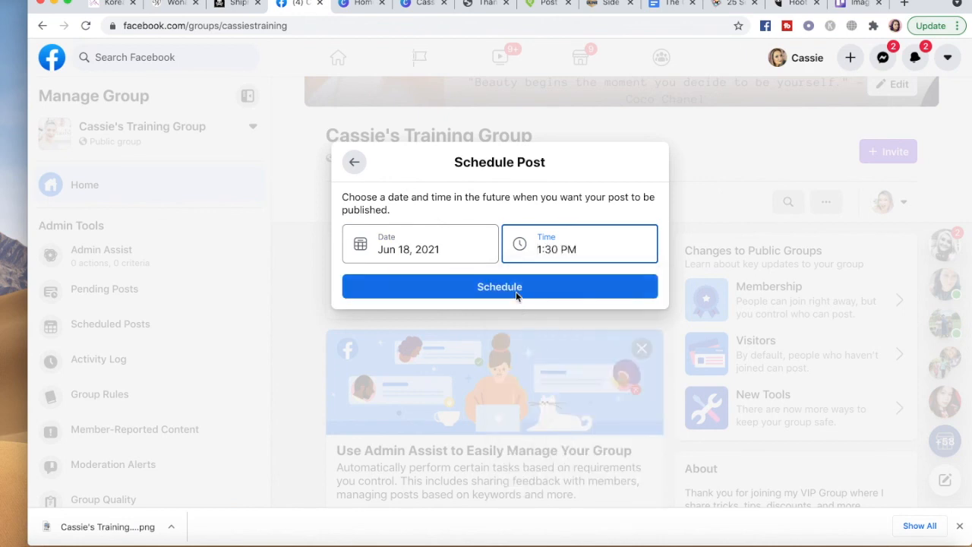
{"action": "left_click", "coordinate": [516, 296]}
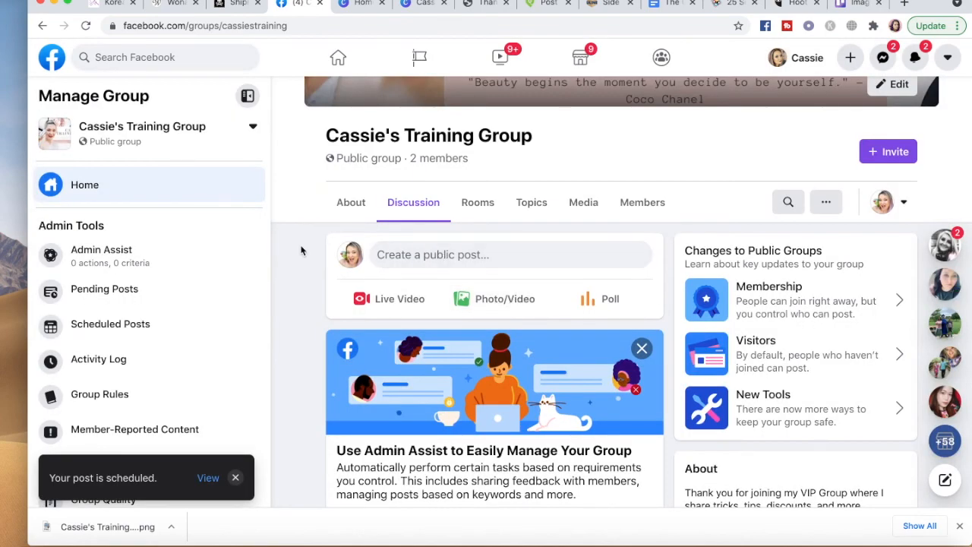
Look through the group feed and the scheduled posts, and show the options for the scheduled flawless face post.
{"action": "scroll", "coordinate": [301, 251], "scroll_direction": "down", "scroll_amount": 2}
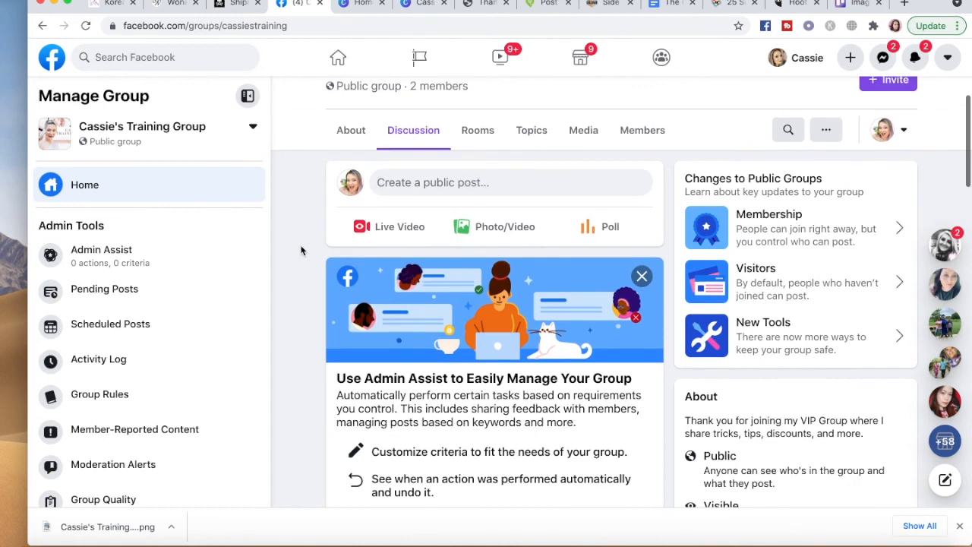
{"action": "scroll", "coordinate": [301, 251], "scroll_direction": "down", "scroll_amount": 3}
{"action": "scroll", "coordinate": [301, 251], "scroll_direction": "down", "scroll_amount": 2}
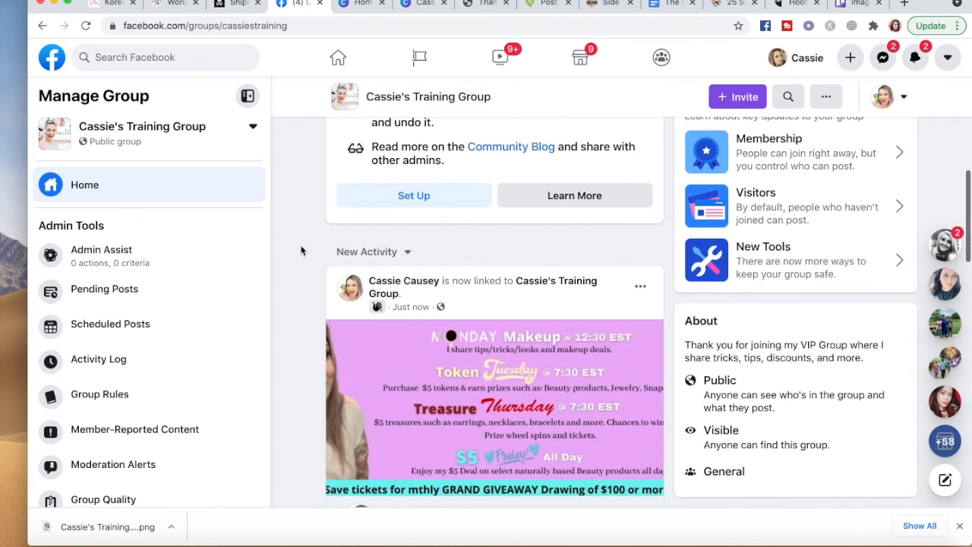
{"action": "scroll", "coordinate": [301, 251], "scroll_direction": "up", "scroll_amount": 8}
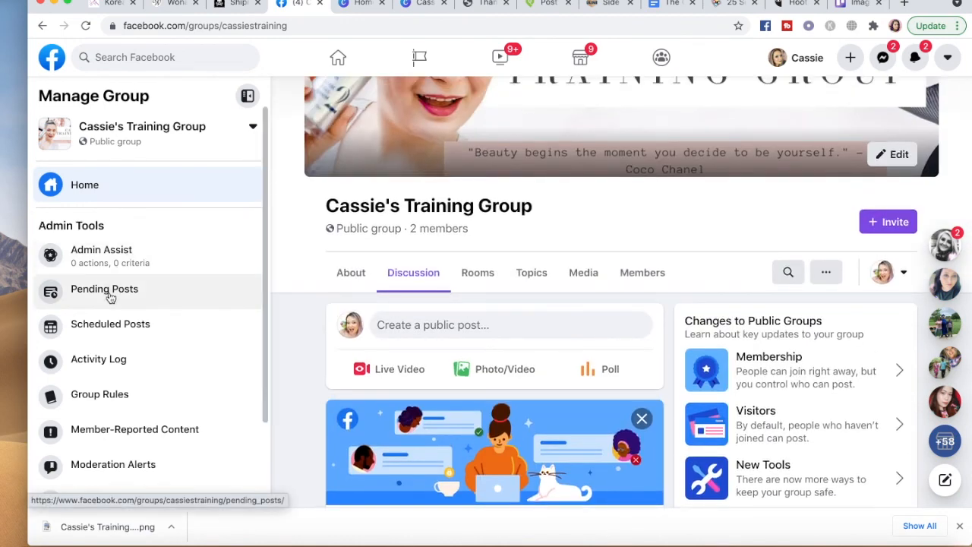
{"action": "left_click", "coordinate": [90, 332]}
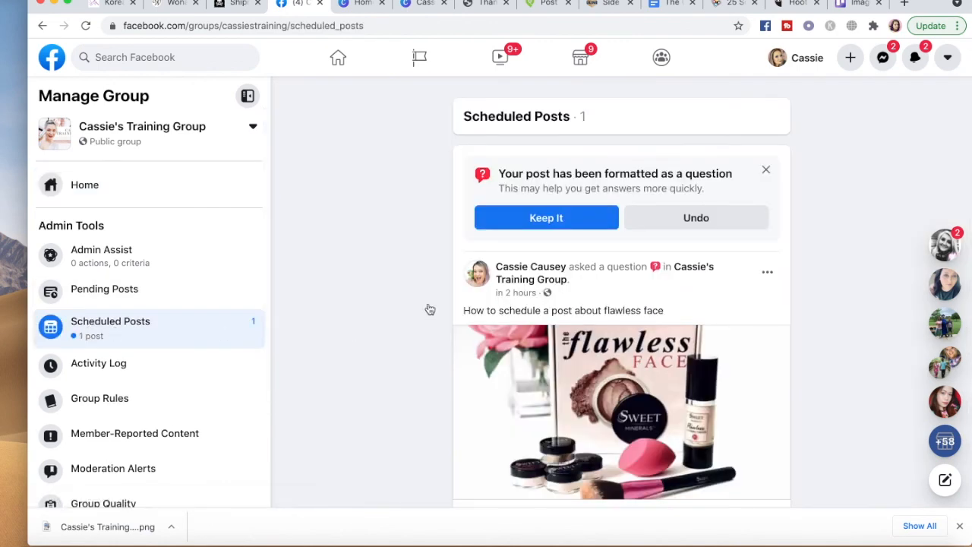
{"action": "scroll", "coordinate": [430, 310], "scroll_direction": "down", "scroll_amount": 2}
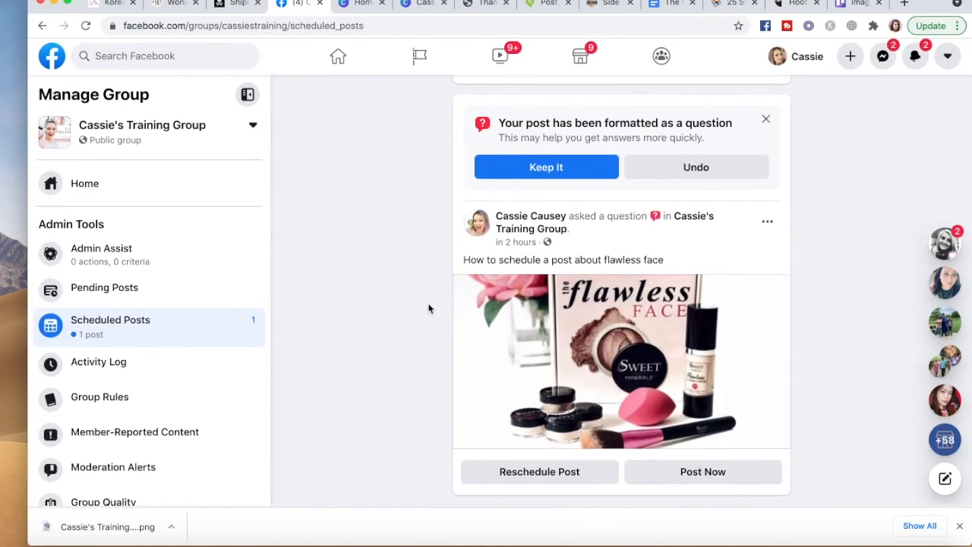
{"action": "left_click", "coordinate": [765, 224]}
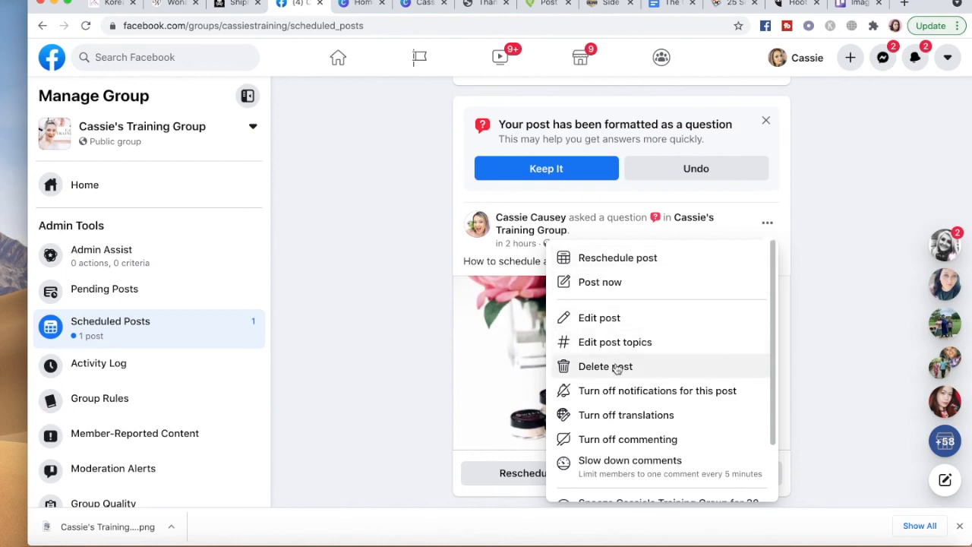
Close the post options and return to the group's home page to look over its cover and discussion.
{"action": "left_click", "coordinate": [298, 207]}
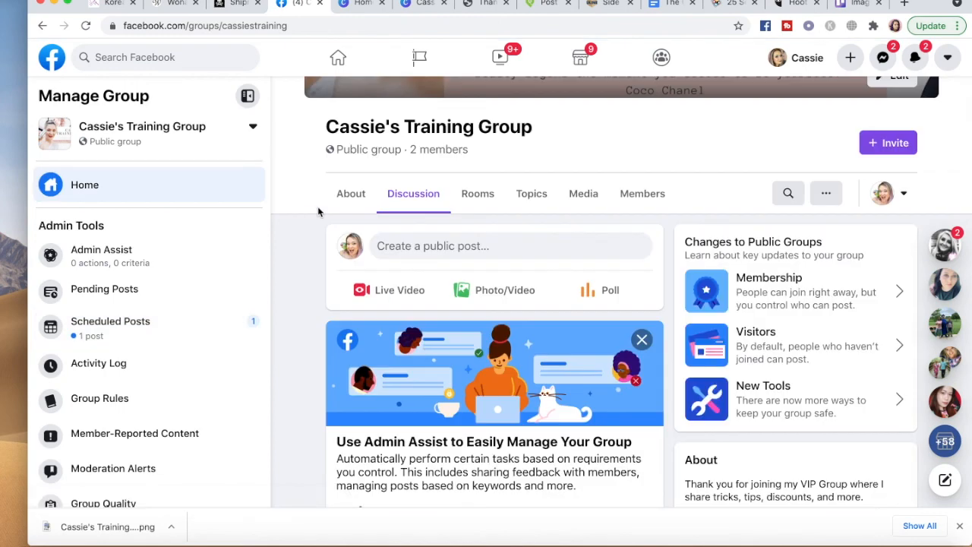
{"action": "scroll", "coordinate": [319, 212], "scroll_direction": "up", "scroll_amount": 3}
{"action": "scroll", "coordinate": [320, 213], "scroll_direction": "down", "scroll_amount": 1}
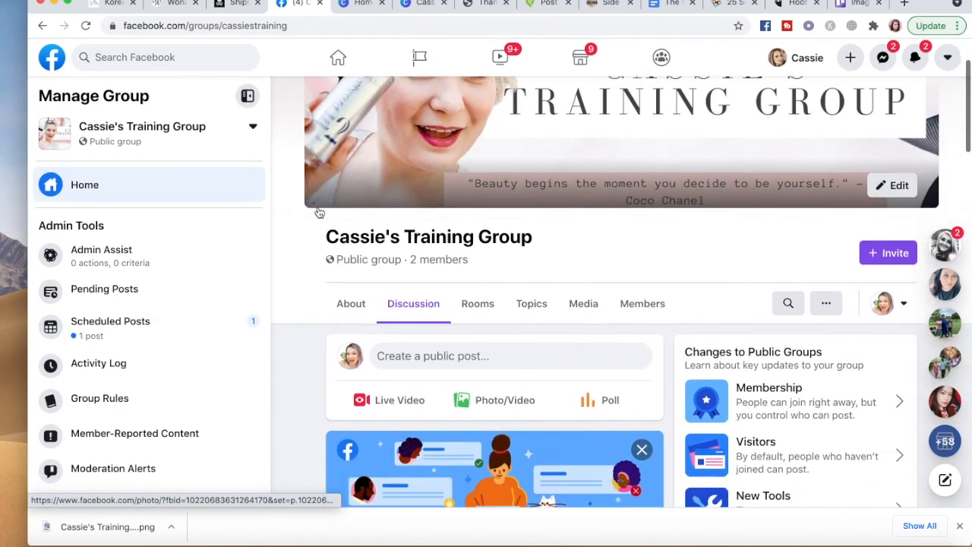
{"action": "scroll", "coordinate": [319, 212], "scroll_direction": "down", "scroll_amount": 4}
{"action": "scroll", "coordinate": [319, 212], "scroll_direction": "up", "scroll_amount": 5}
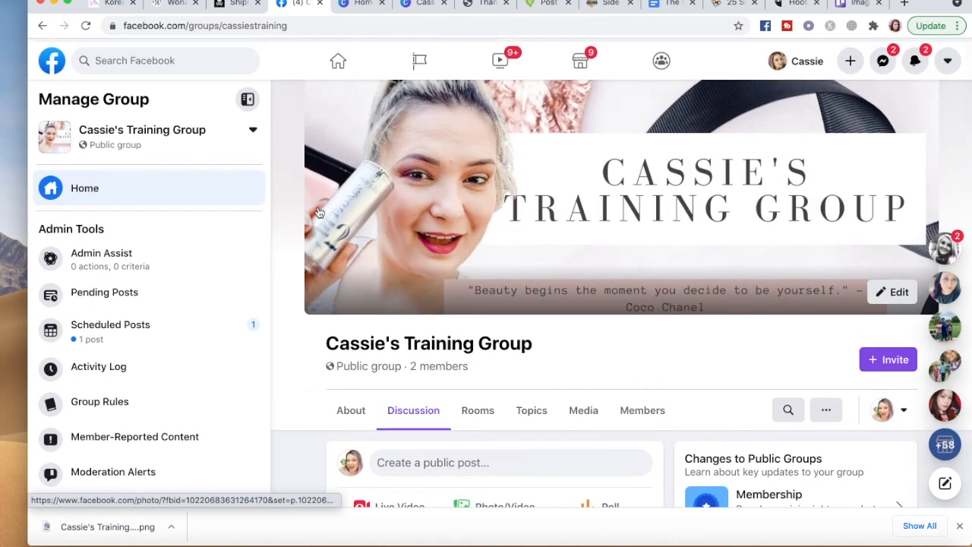